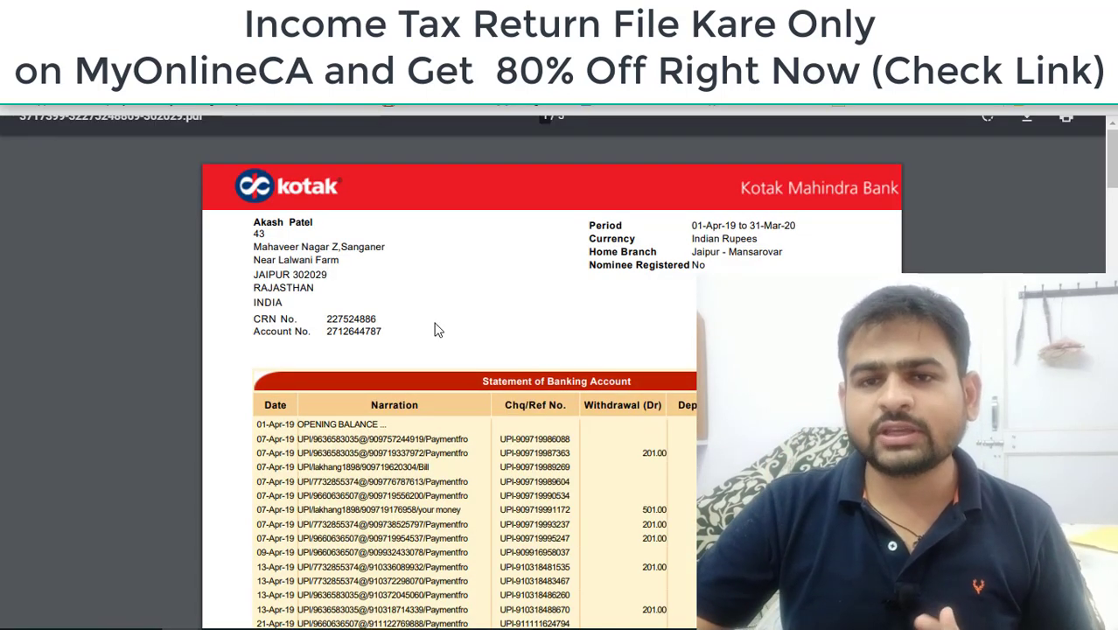
- Examine the transactions and summary in the Kotak bank statement PDF, along with its CASA Interest Certificate
scroll(442, 322, "down", 2)
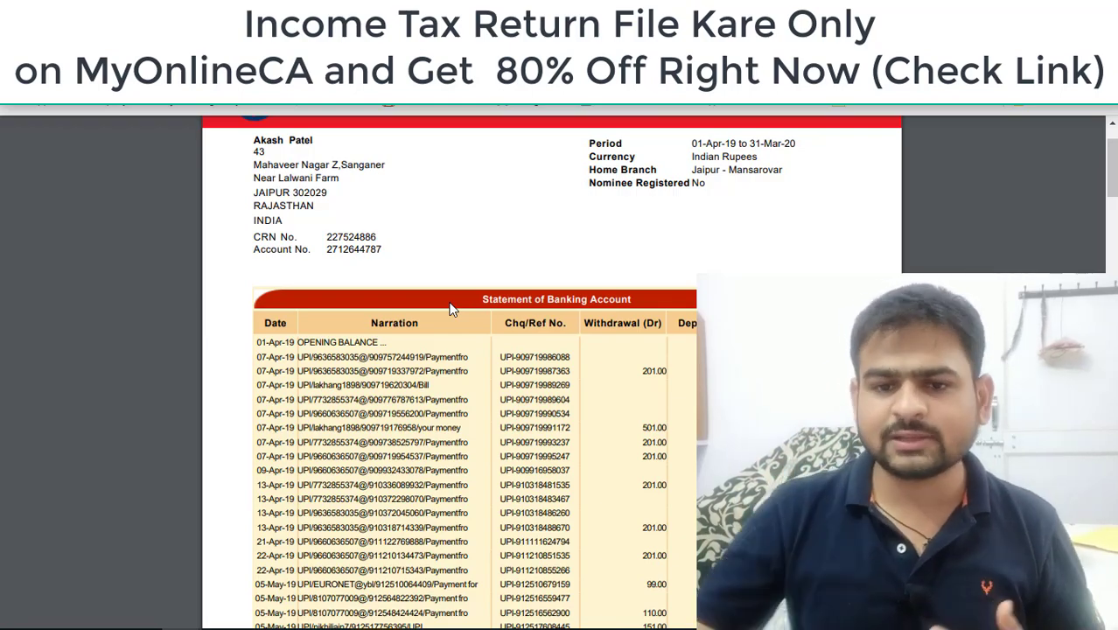
scroll(449, 308, "down", 15)
scroll(449, 325, "up", 4)
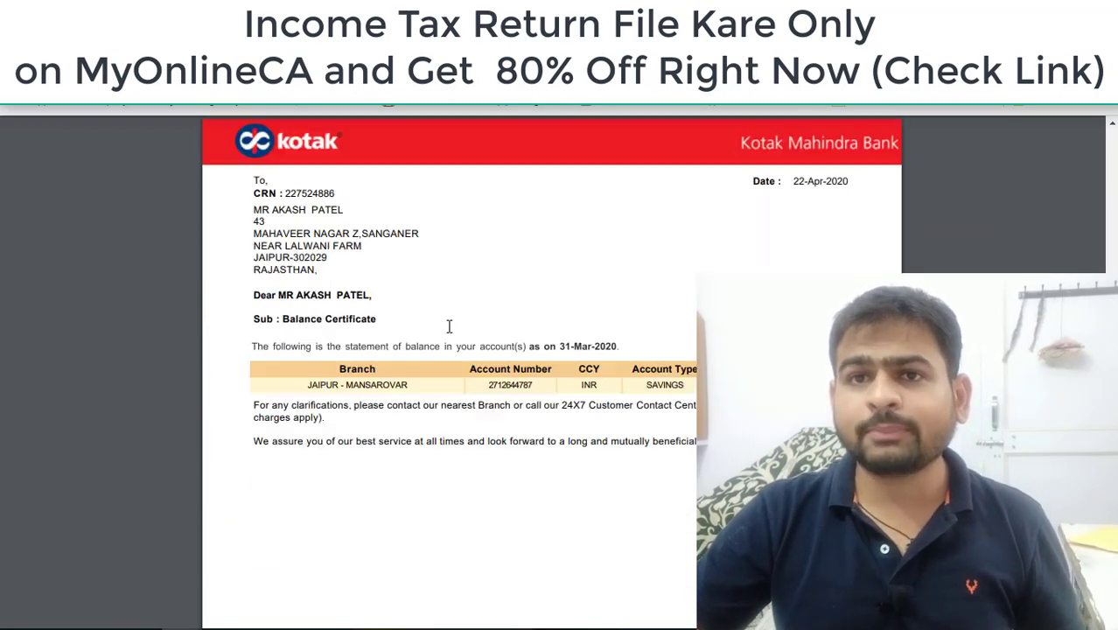
scroll(449, 325, "up", 10)
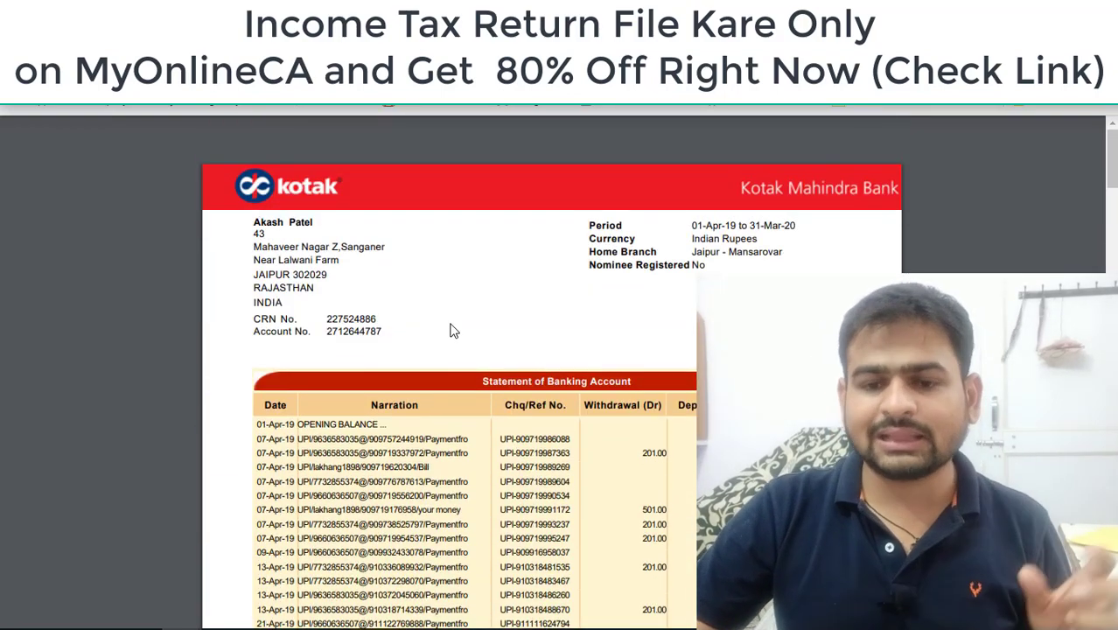
scroll(453, 330, "down", 5)
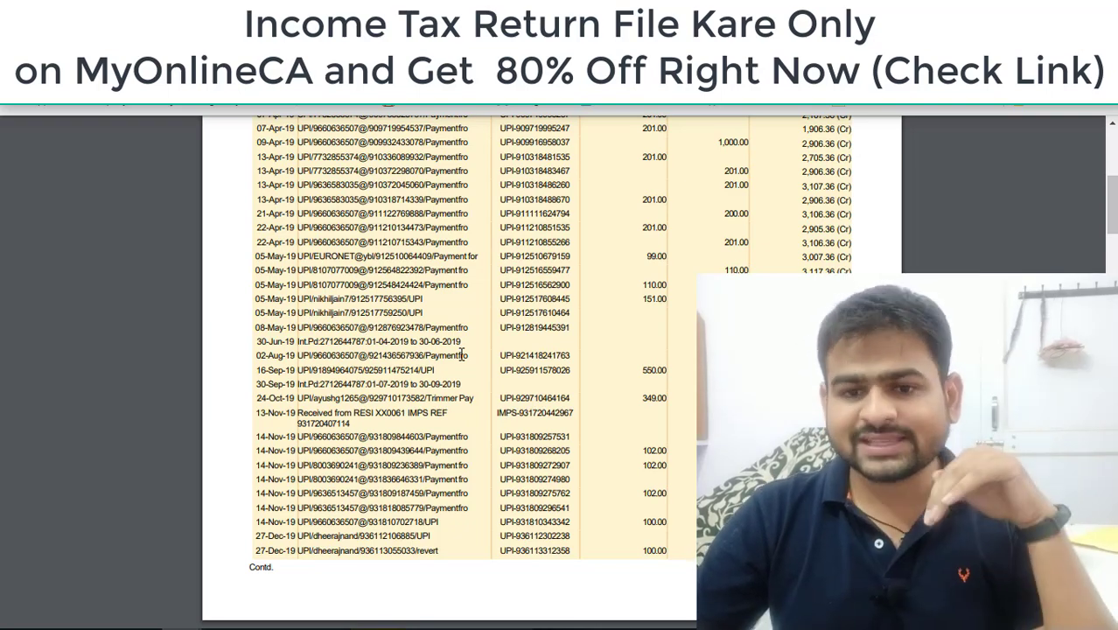
scroll(462, 353, "up", 5)
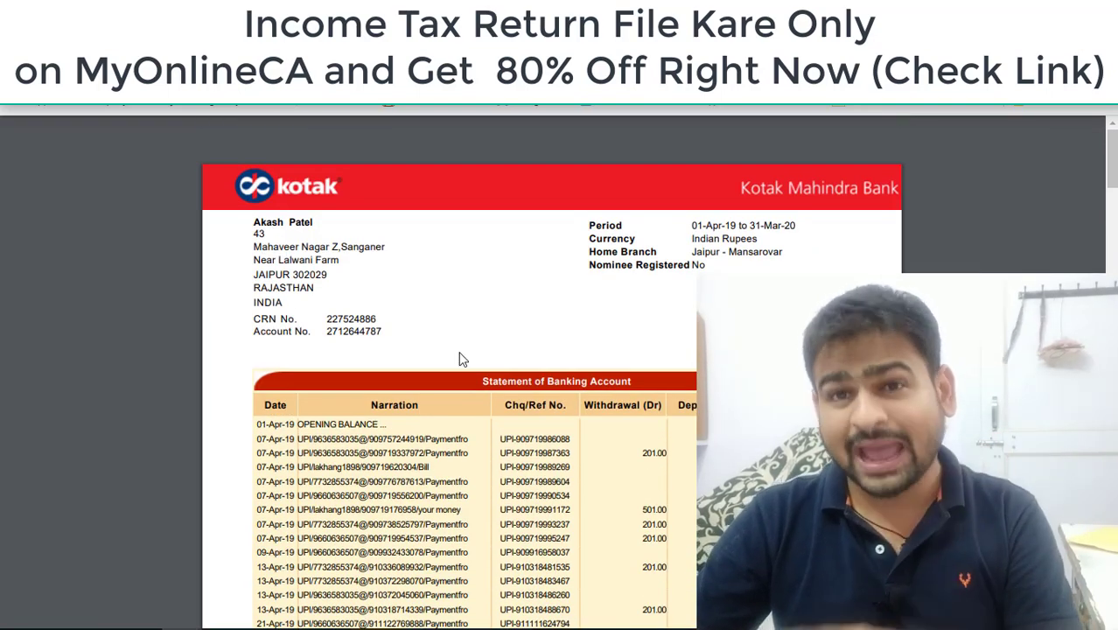
scroll(459, 354, "down", 10)
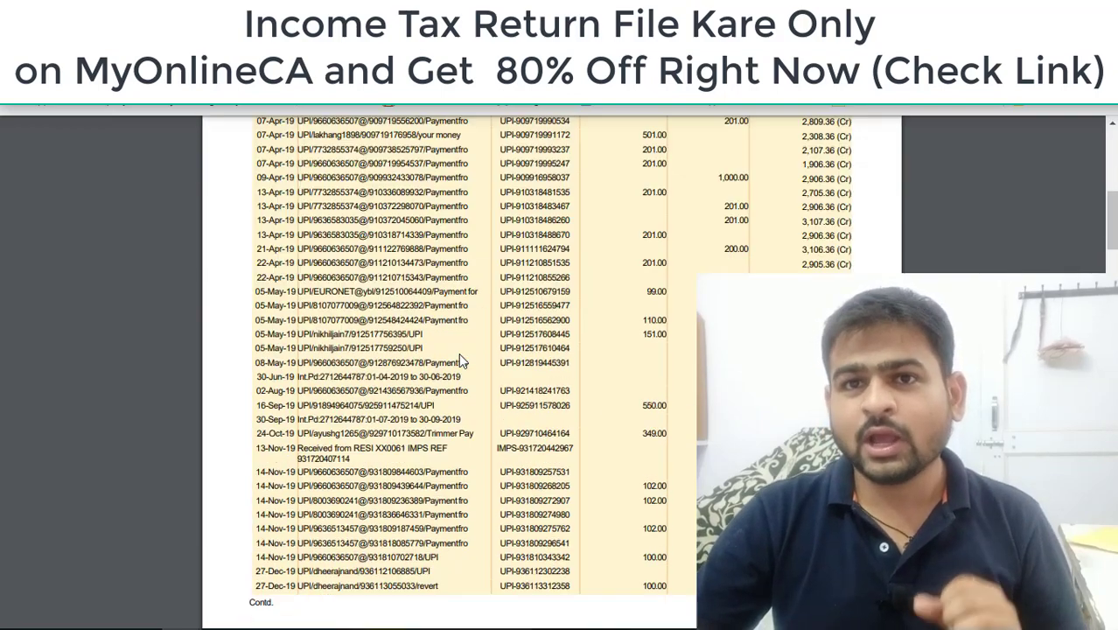
scroll(461, 362, "up", 15)
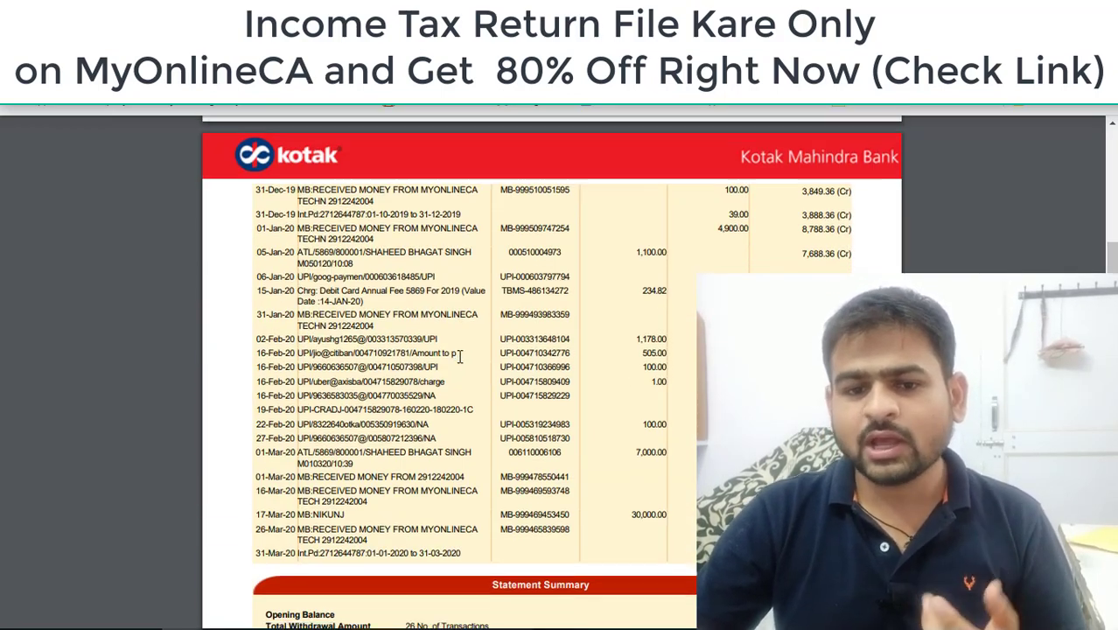
scroll(458, 359, "down", 20)
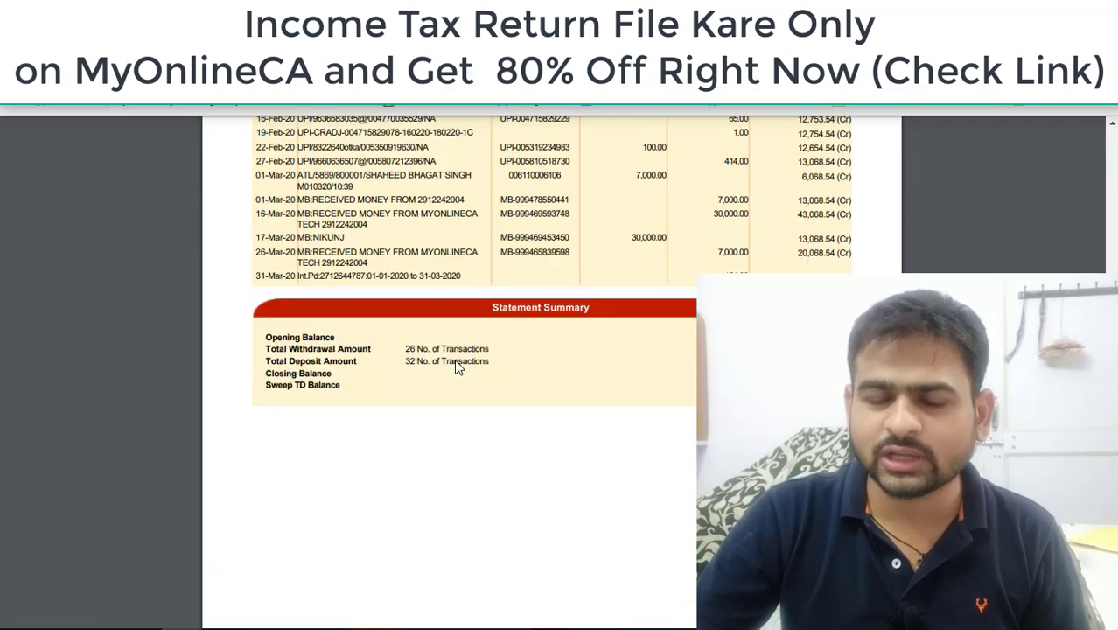
scroll(342, 353, "up", 8)
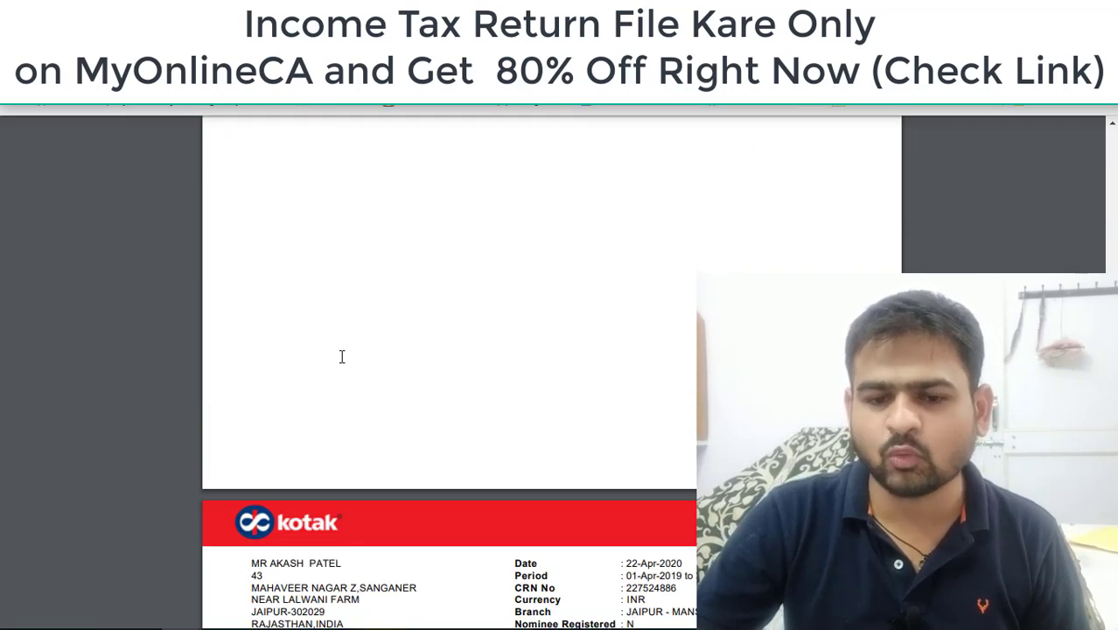
left_click_drag(324, 188, 282, 188)
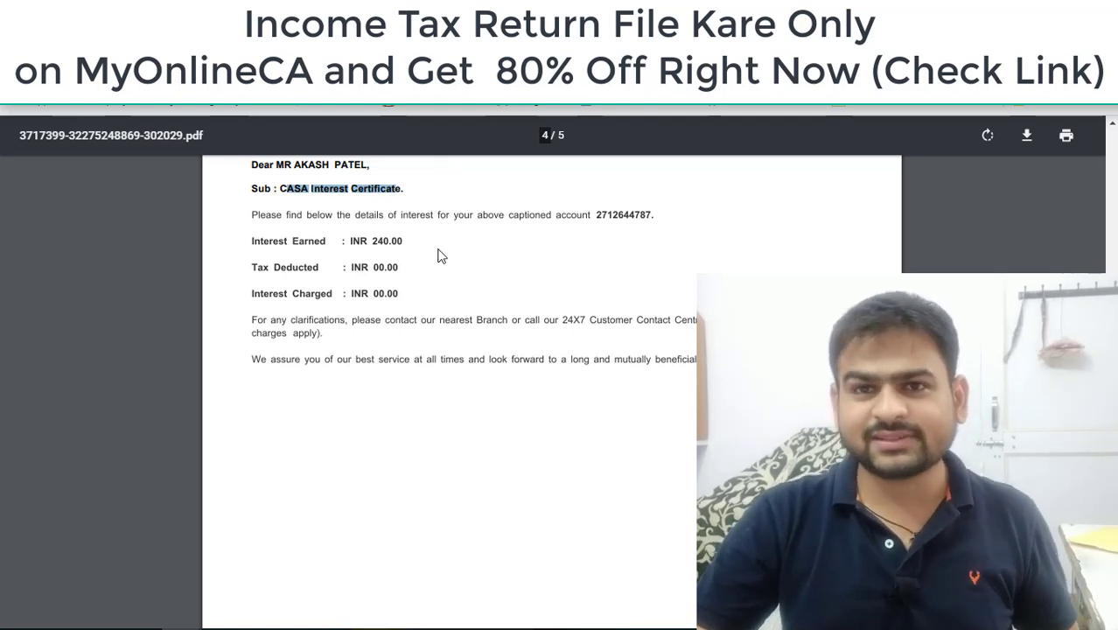
left_click(350, 254)
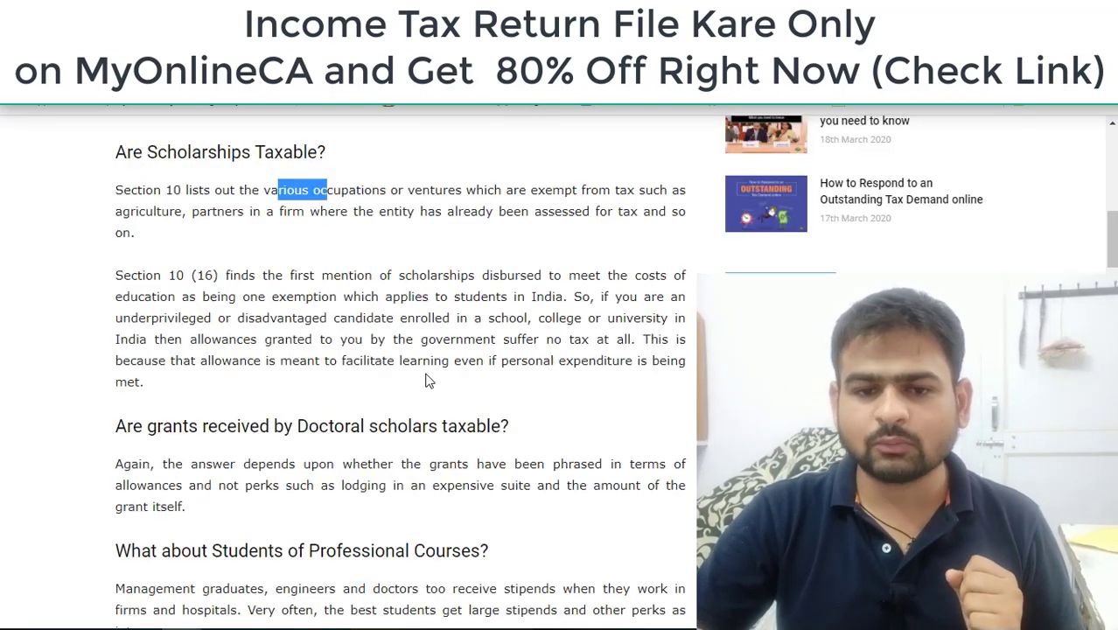
- Read the article sections on whether scholarships, doctoral grants and professional-course stipends are taxable, highlighting relevant passages
scroll(365, 320, "up", 1)
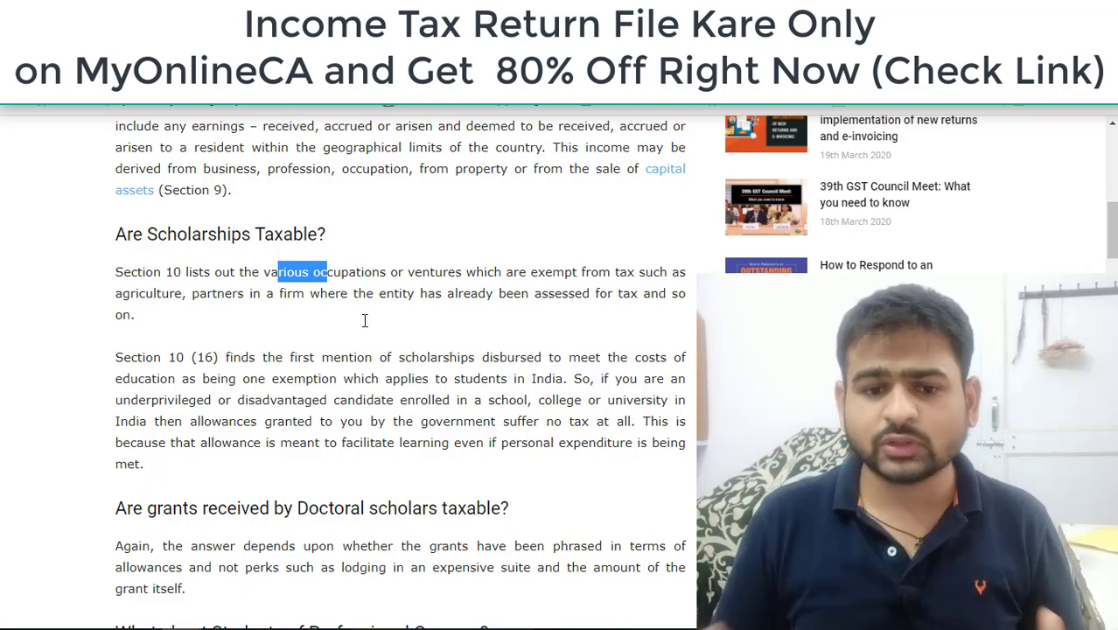
scroll(365, 320, "down", 3)
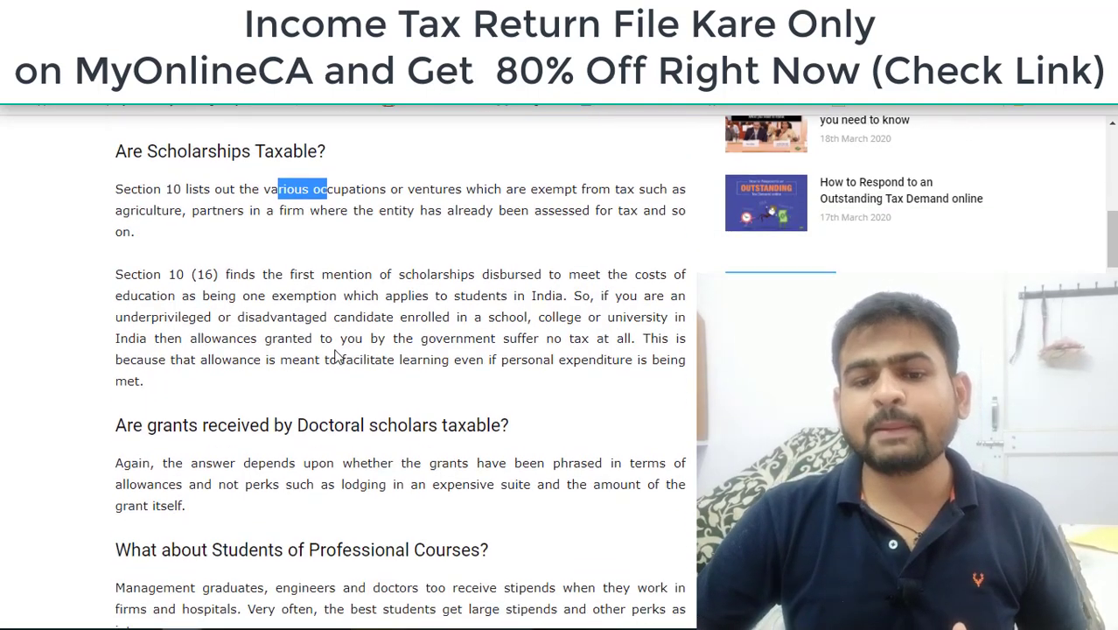
left_click_drag(355, 263, 514, 301)
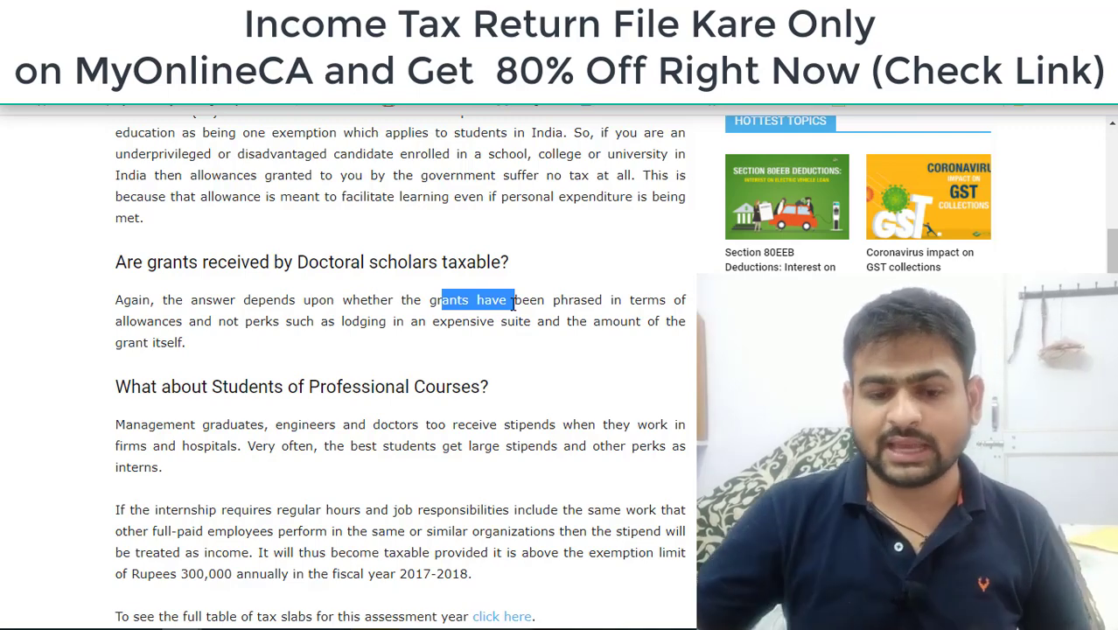
scroll(513, 300, "down", 3)
left_click_drag(115, 263, 533, 285)
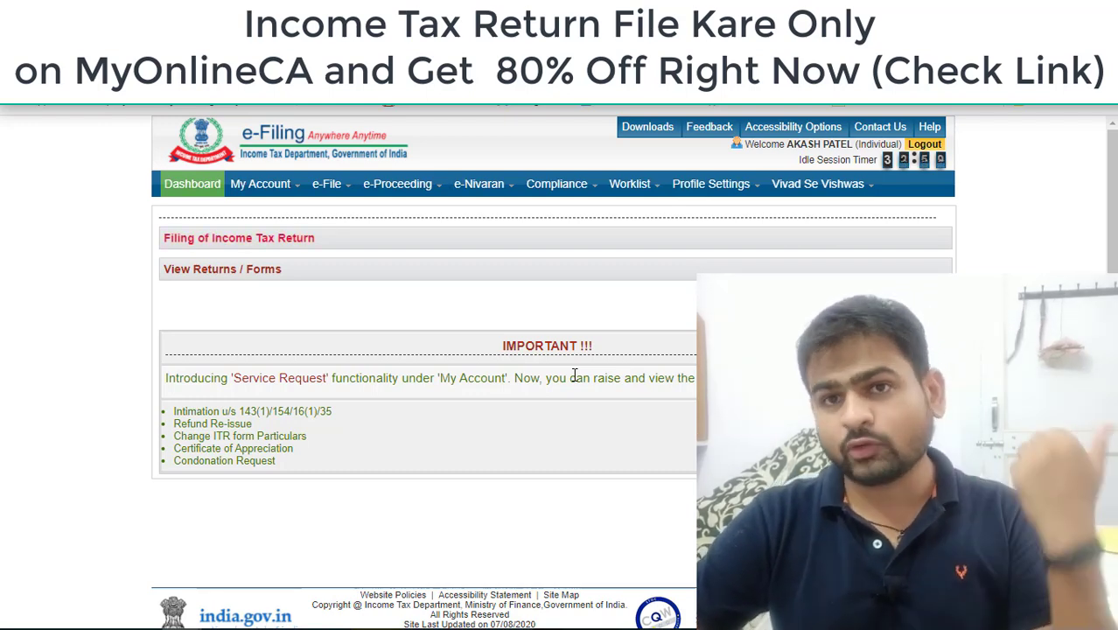
- Start a new income tax return on the e-Filing portal for assessment year 2020-21 using form ITR-1
mouse_move(337, 188)
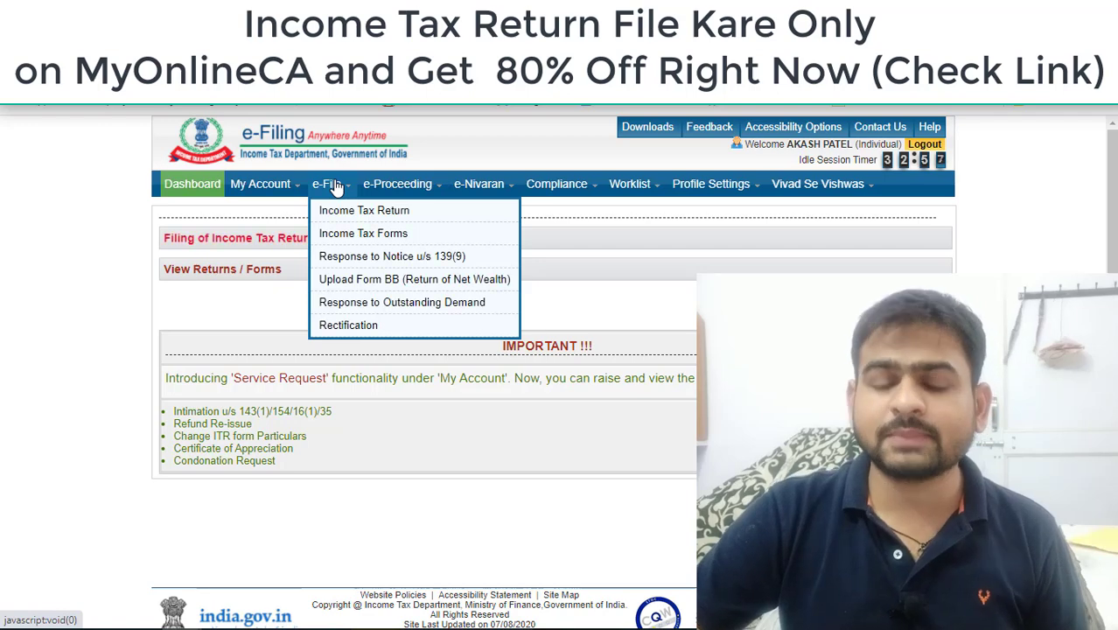
left_click(331, 236)
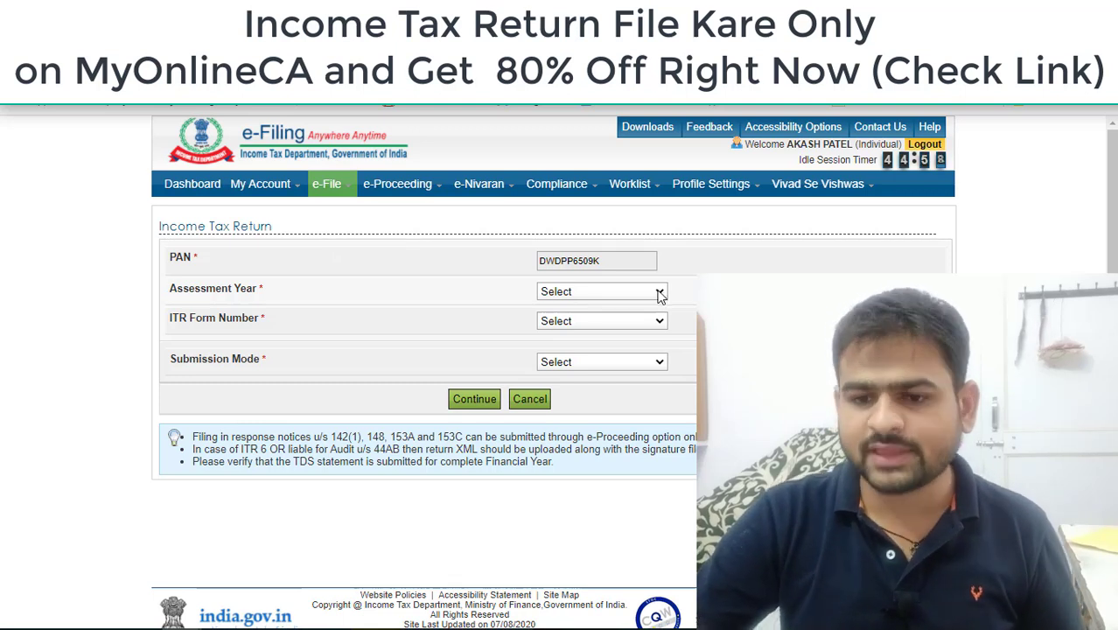
left_click(591, 294)
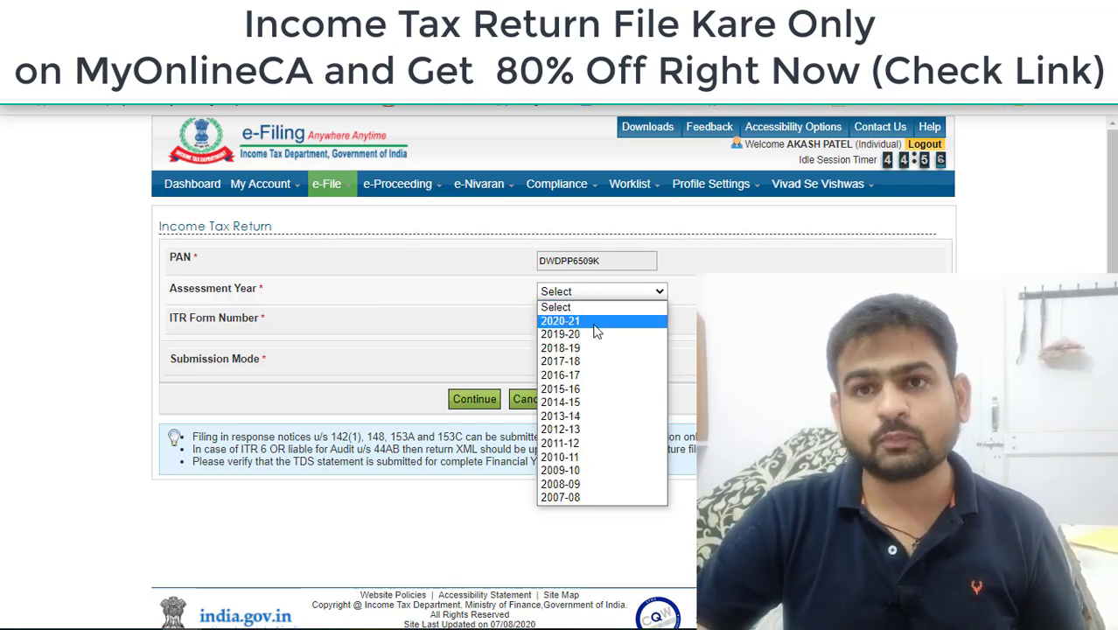
left_click(594, 323)
left_click(607, 321)
left_click(587, 354)
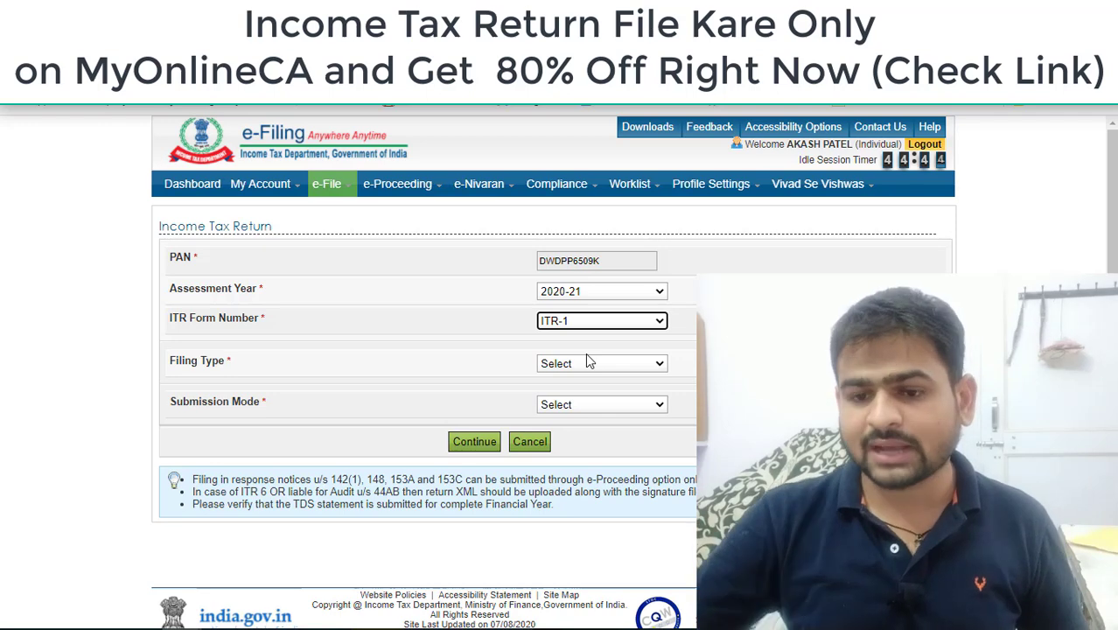
- Set the filing type to Original/Revised Return and the submission mode to Prepare and Submit Online
left_click(582, 365)
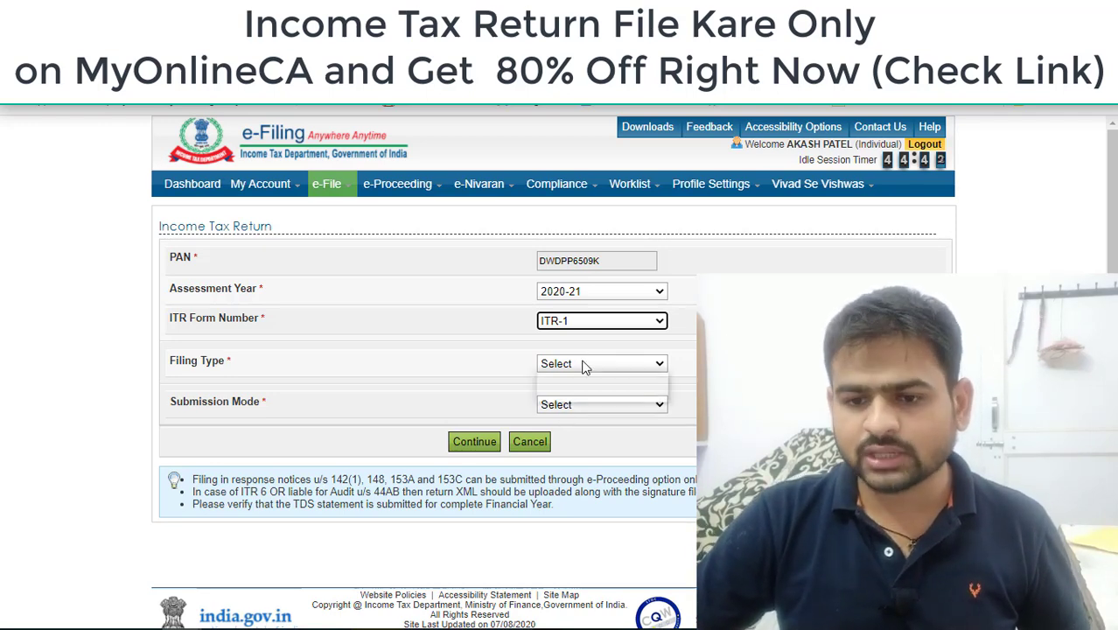
left_click(585, 405)
scroll(586, 405, "down", 1)
left_click(584, 383)
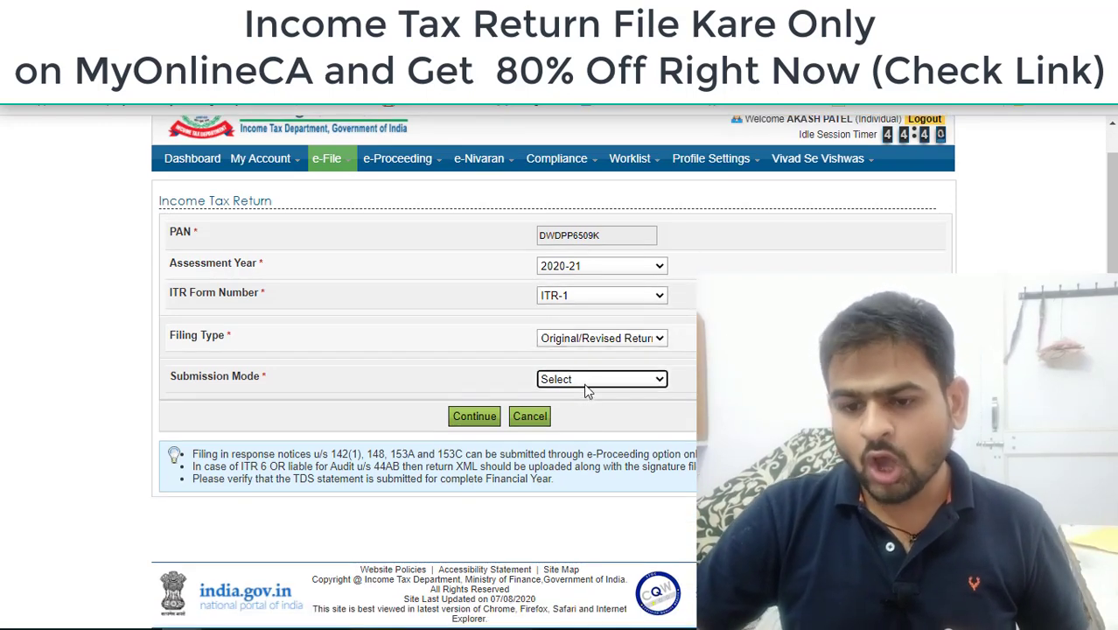
left_click(592, 409)
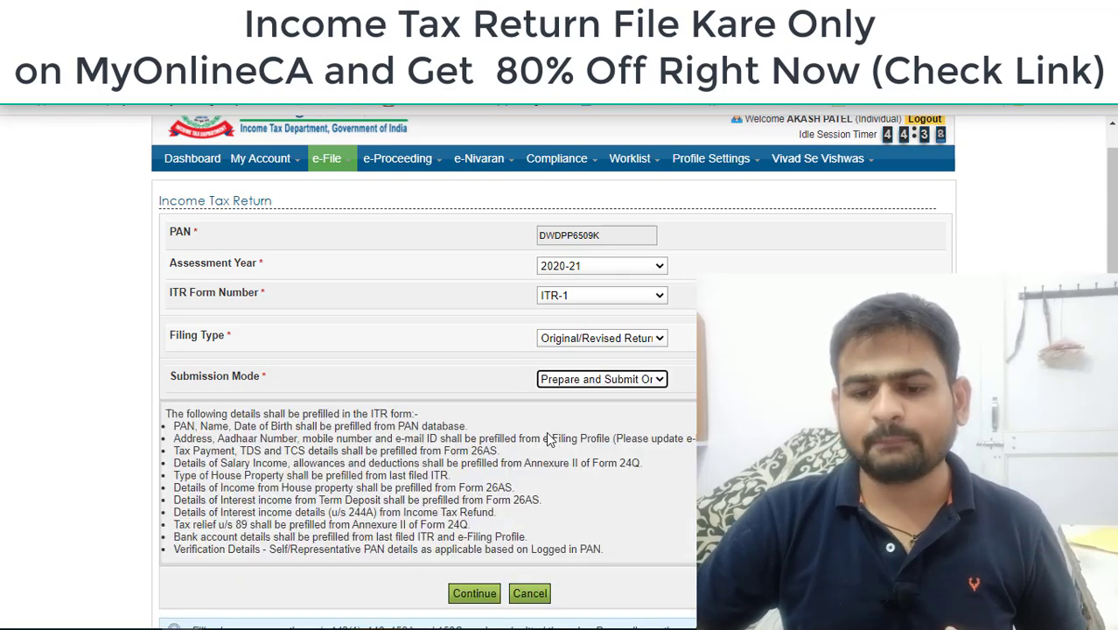
- Continue to the ITR-1 form, agreeing to check all prefilled data in the Prefill Consent dialog
scroll(578, 420, "down", 2)
left_click(491, 476)
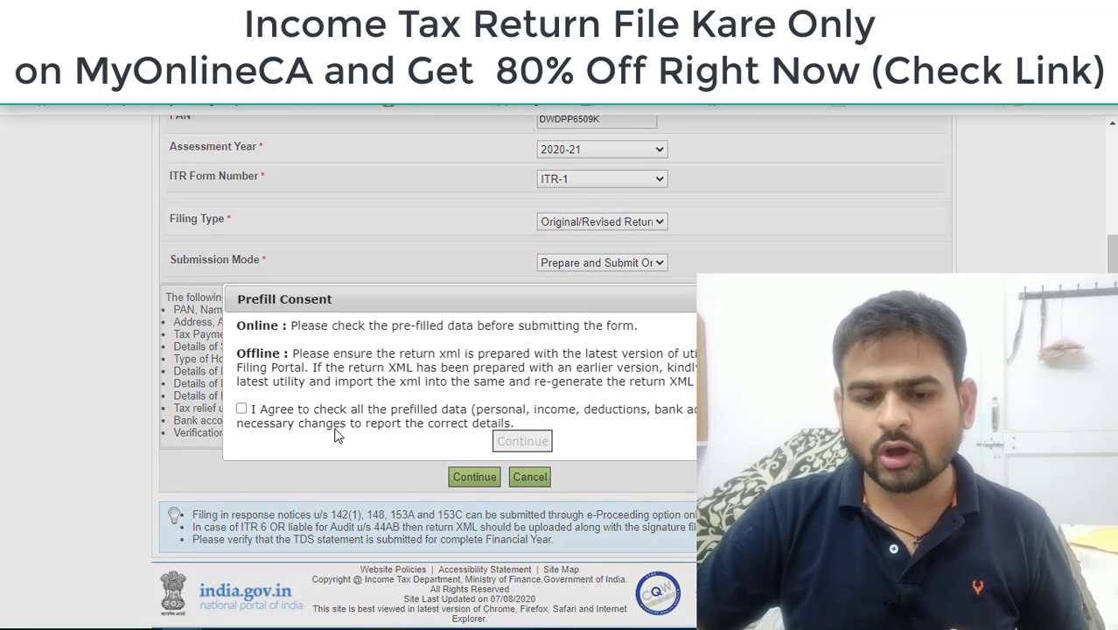
left_click(242, 408)
left_click(525, 439)
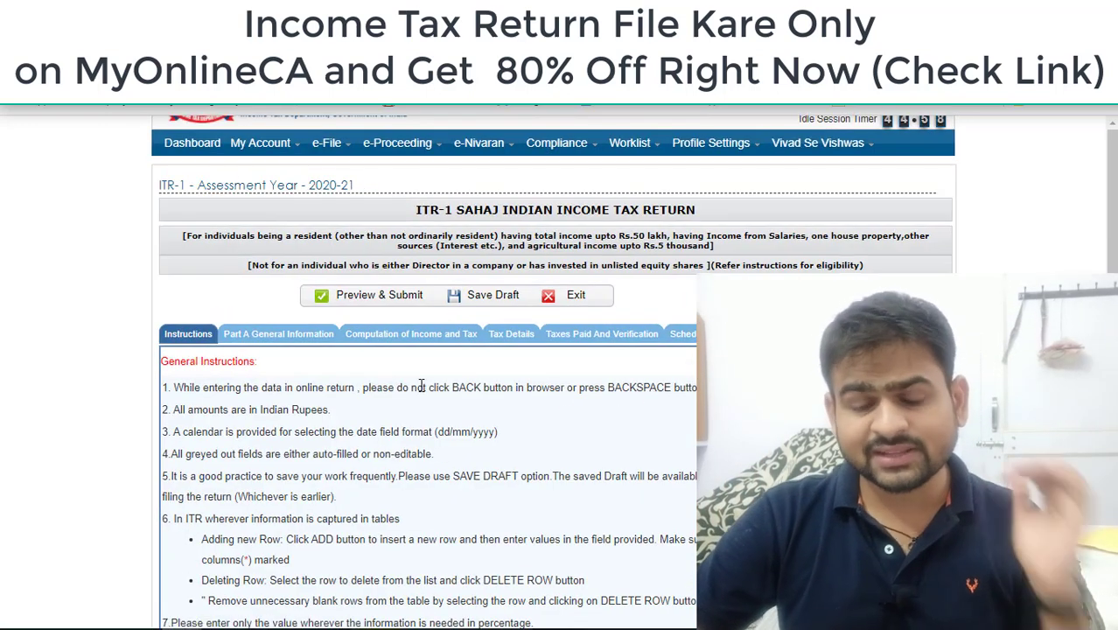
- In Part A General Information, set the nature of employment to Others and answer NO to the seventh proviso filing question
left_click(282, 334)
scroll(362, 477, "down", 15)
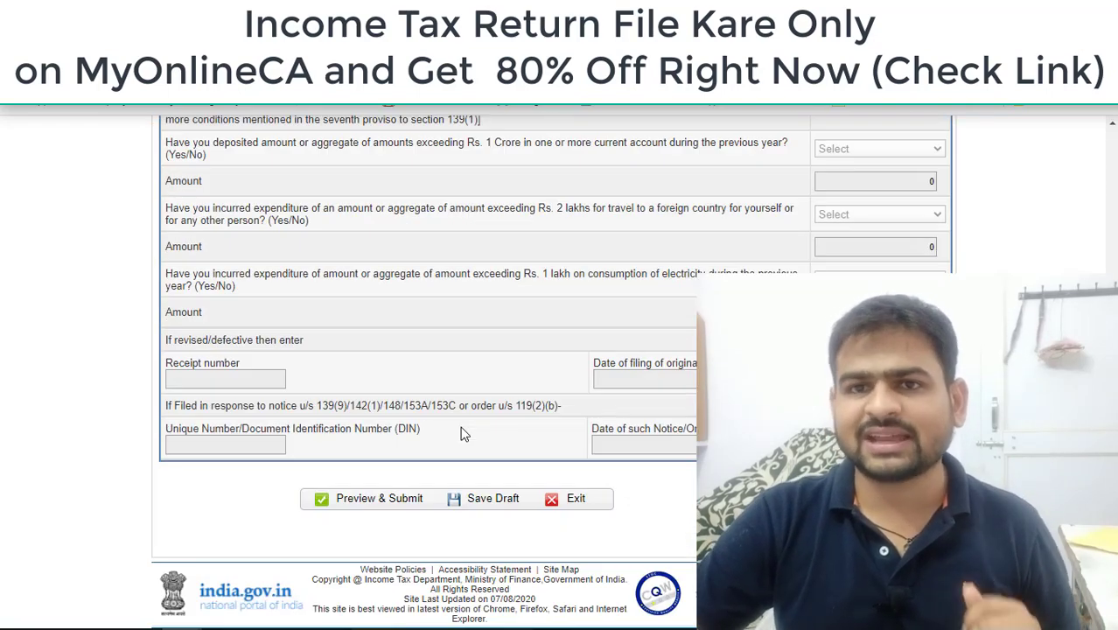
scroll(464, 427, "up", 2)
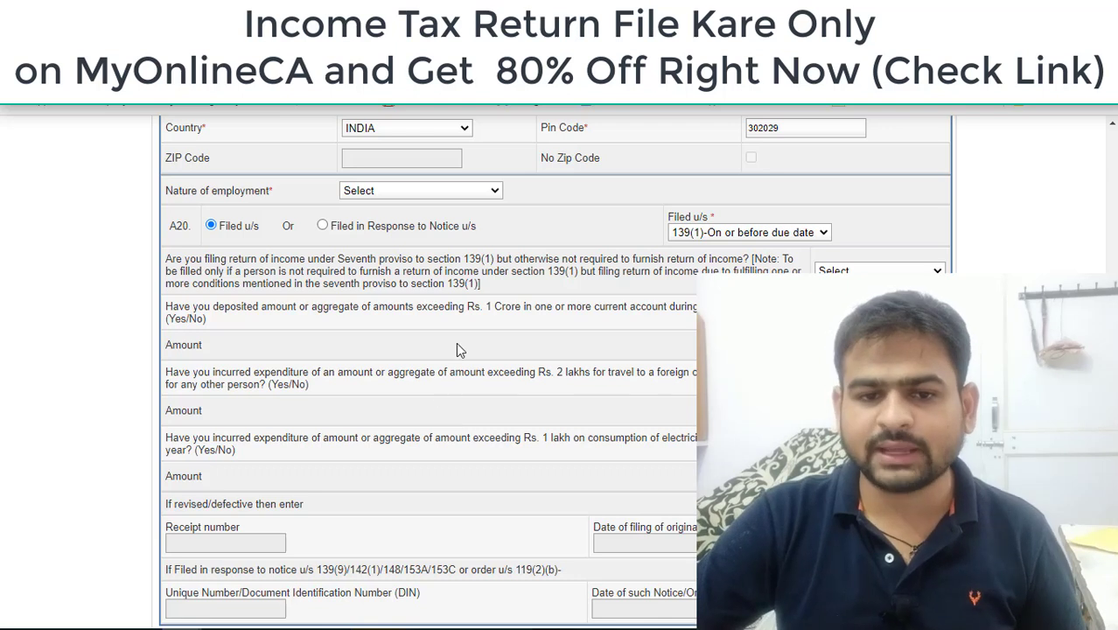
left_click(371, 194)
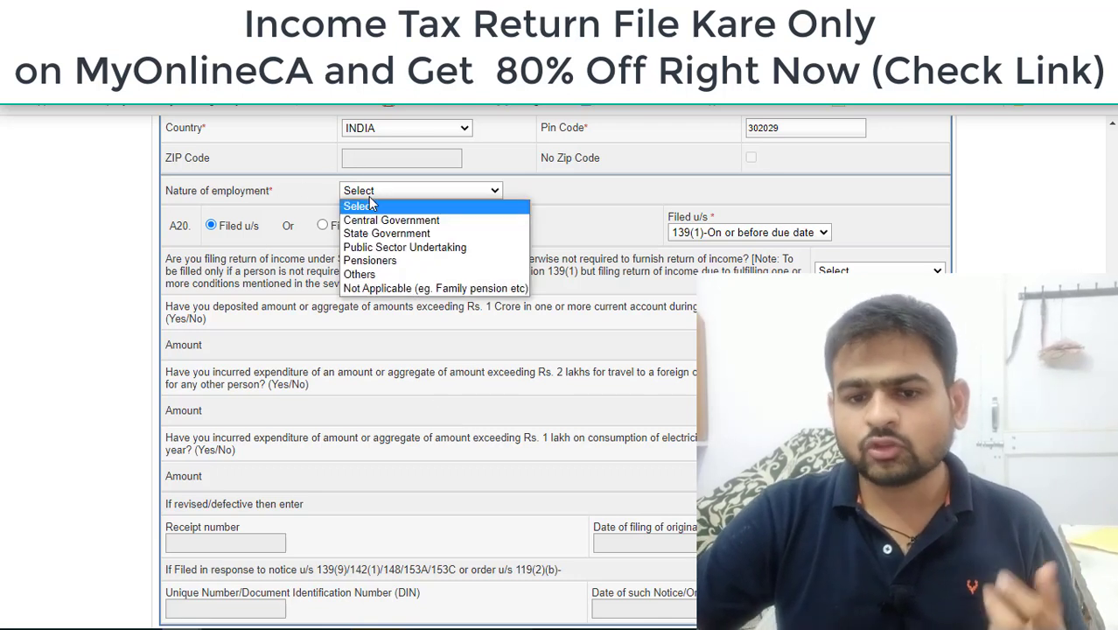
left_click(381, 274)
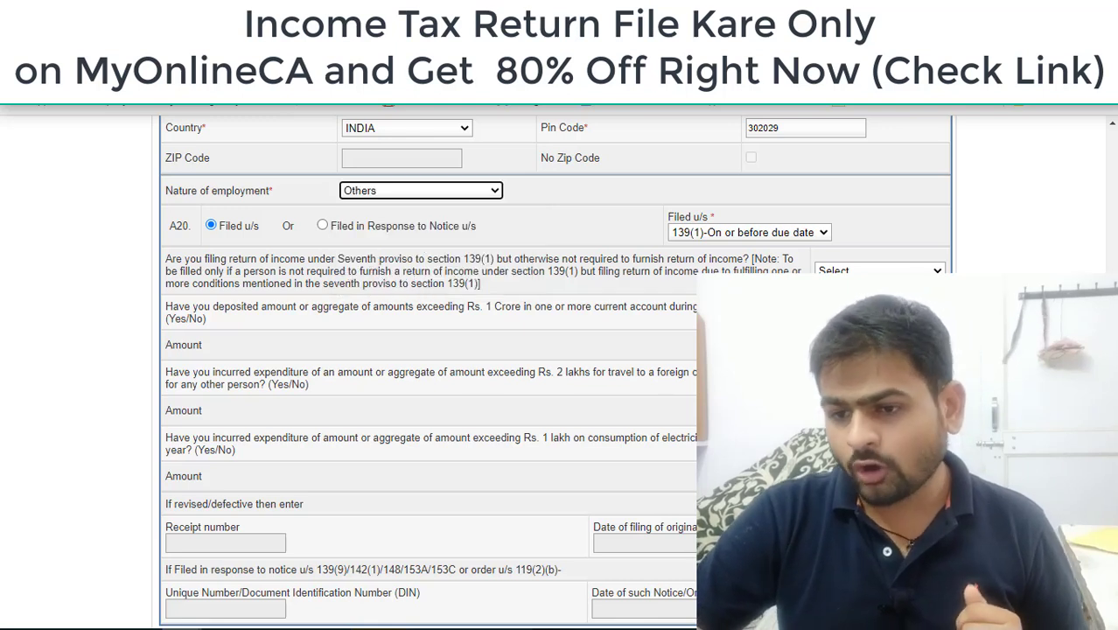
left_click(753, 350)
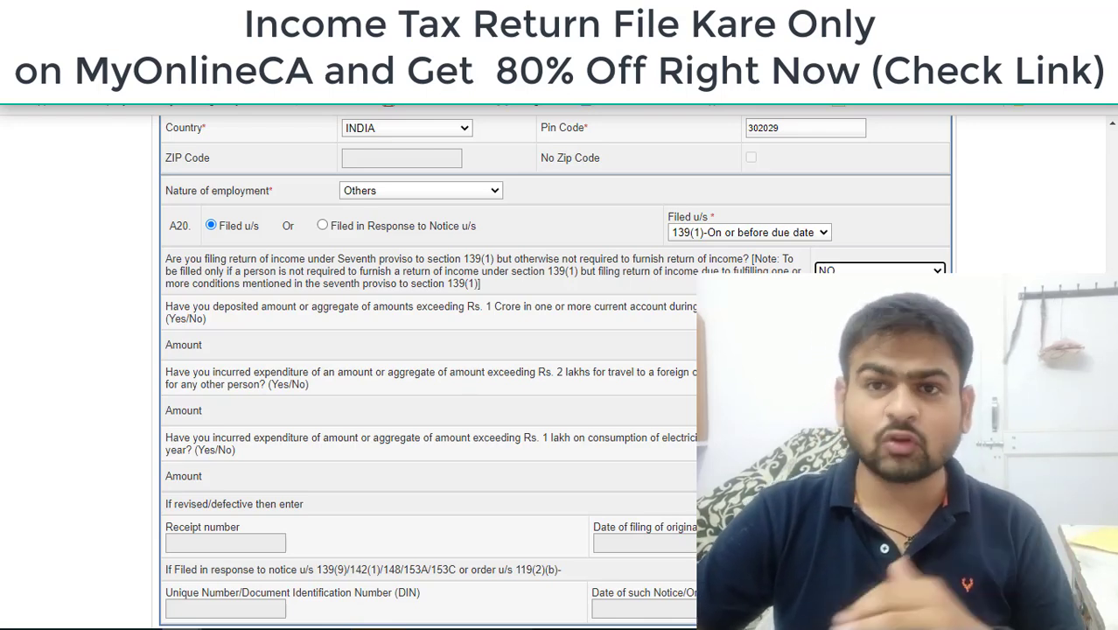
- In the Part B income computation, enter 40000 as the salary as per section 17(1)
scroll(667, 342, "up", 8)
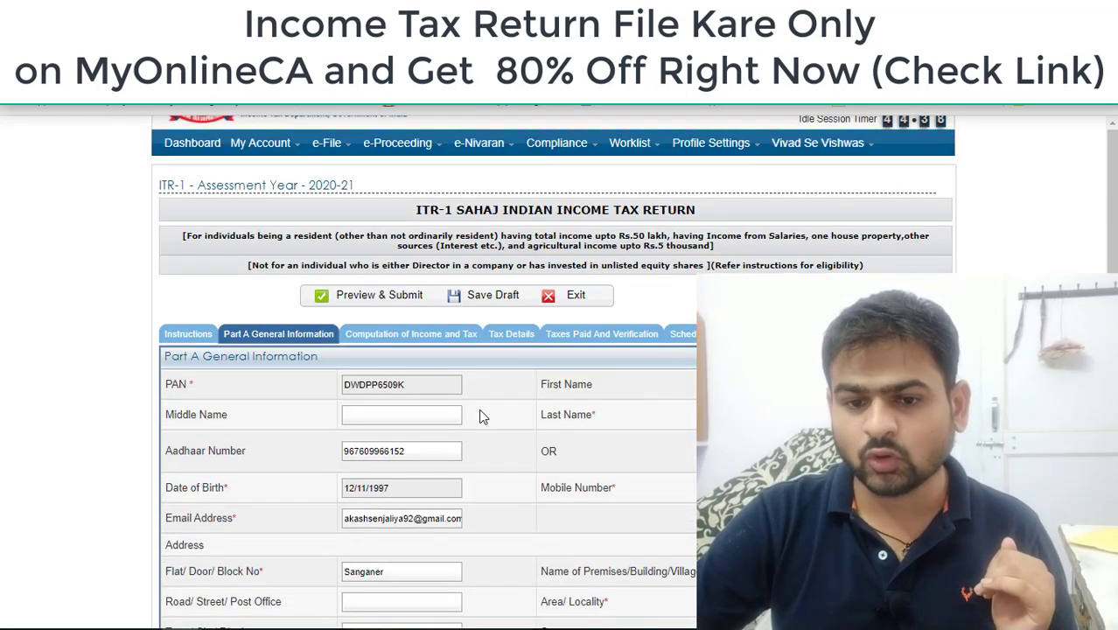
left_click(421, 336)
scroll(410, 411, "down", 2)
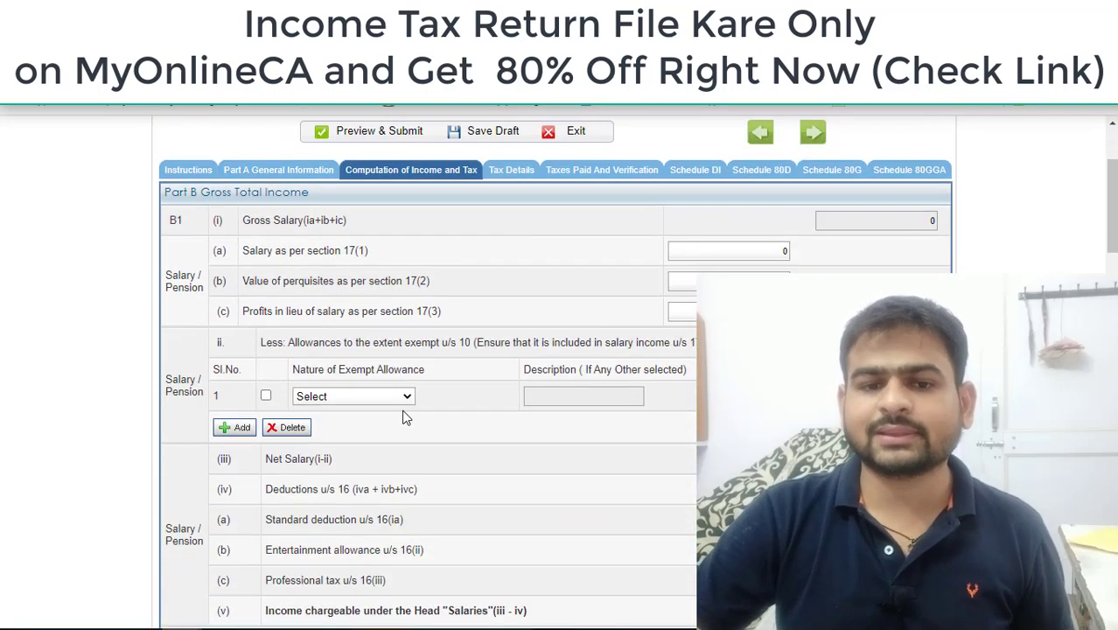
scroll(440, 362, "up", 1)
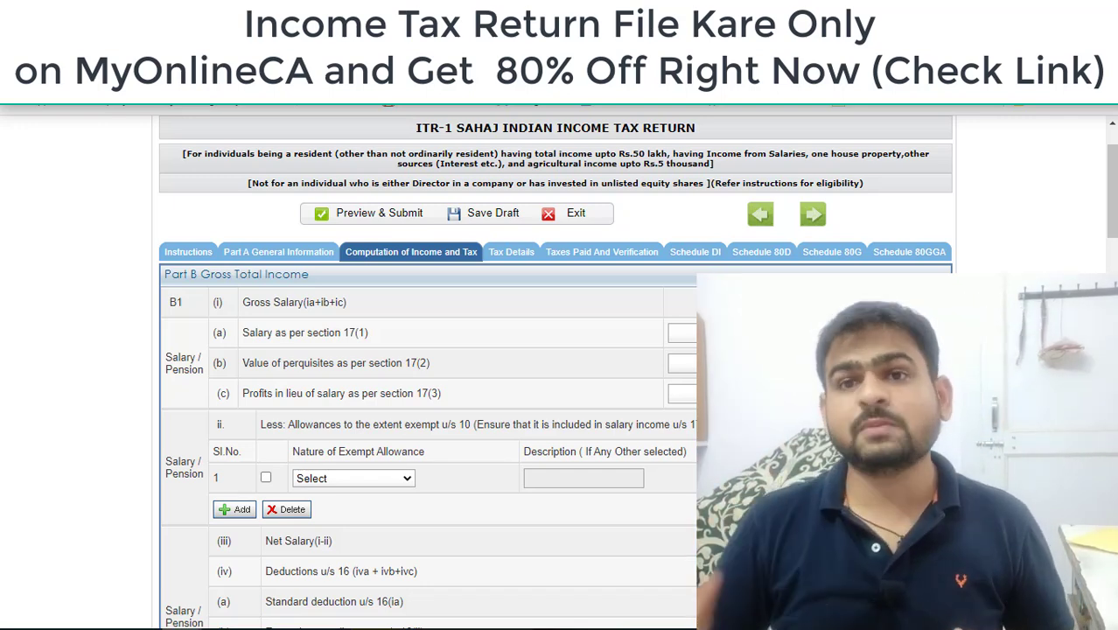
left_click(710, 332)
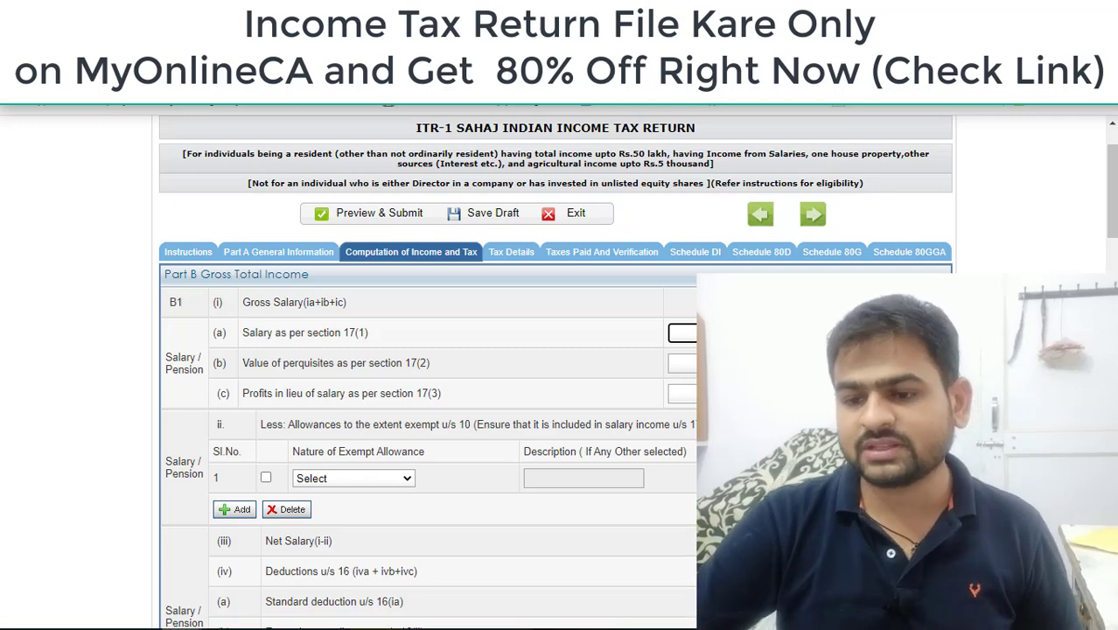
scroll(367, 262, "down", 3)
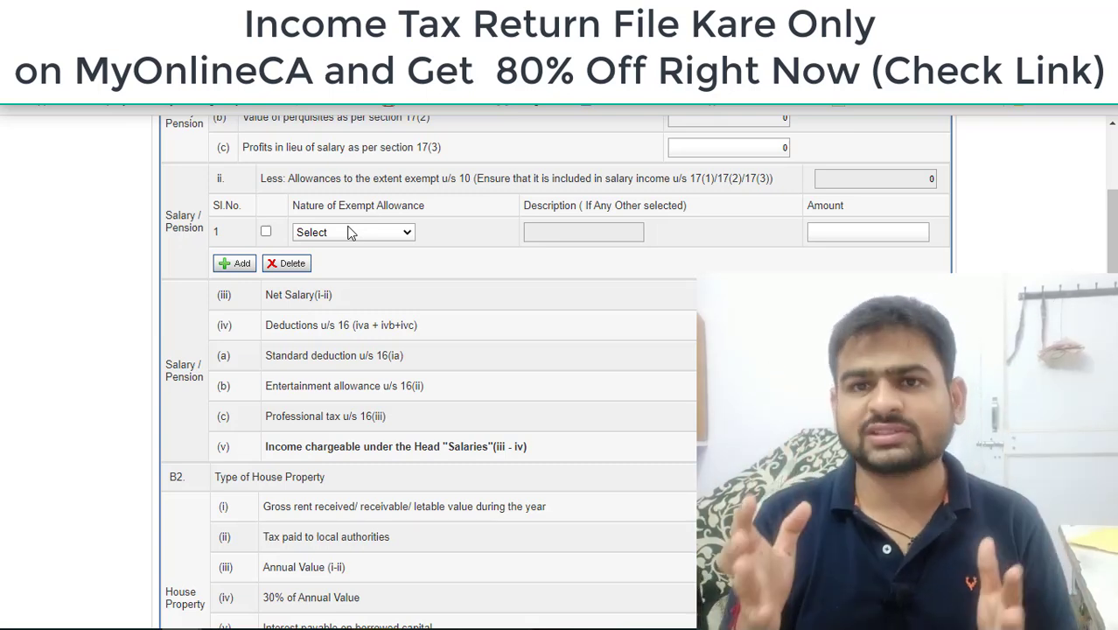
scroll(343, 292, "down", 3)
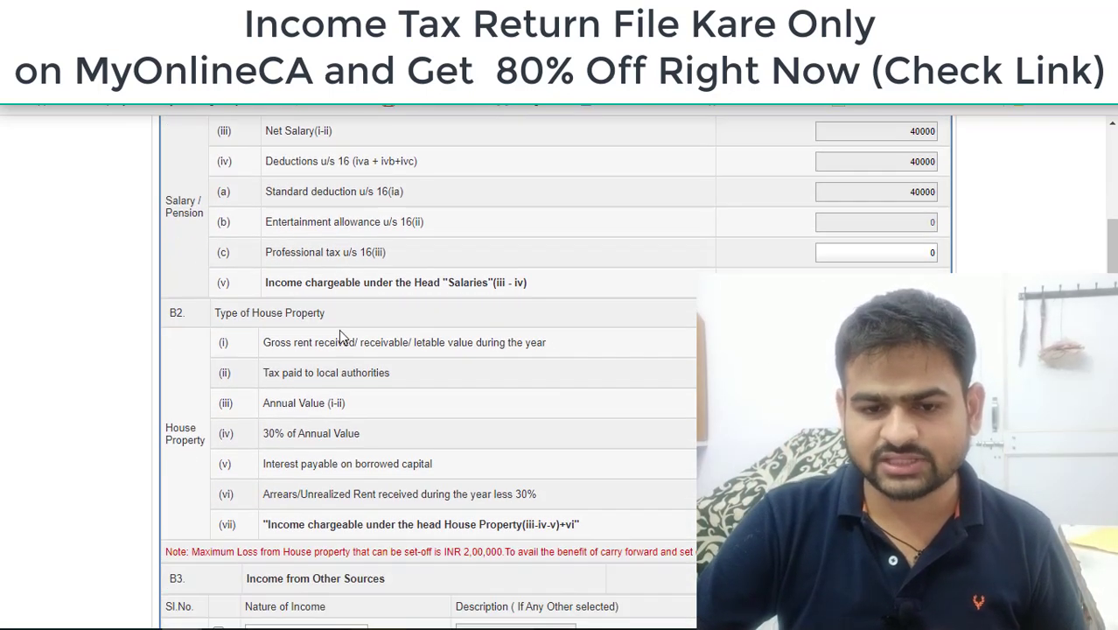
- Under B3 Income from Other Sources, set the nature of income in the first row to Interest from Saving Account
scroll(879, 183, "up", 7)
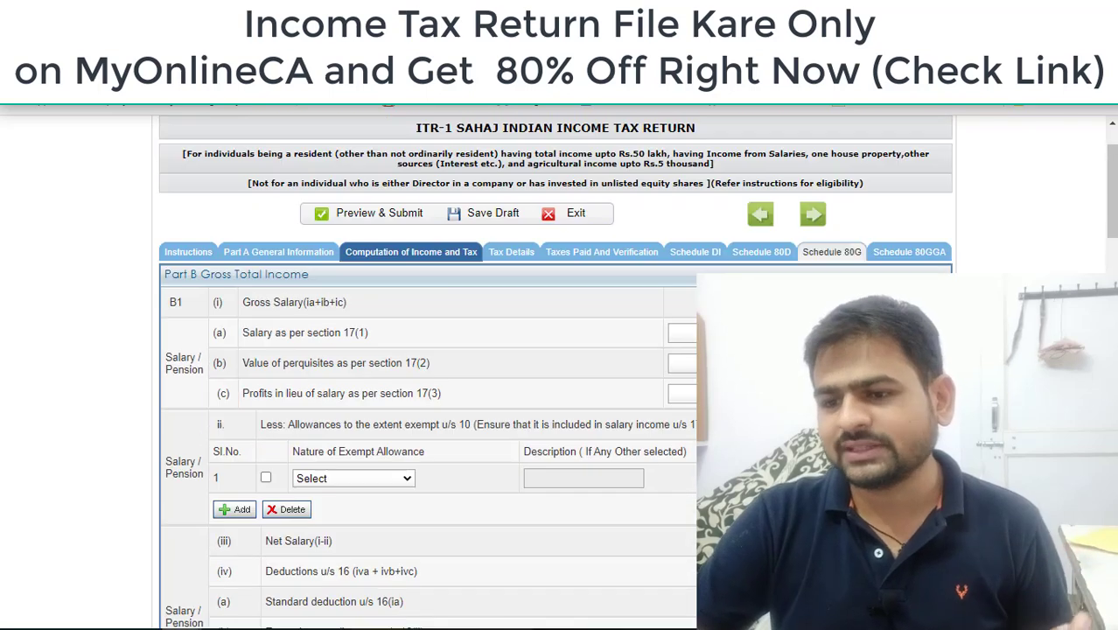
scroll(880, 184, "down", 4)
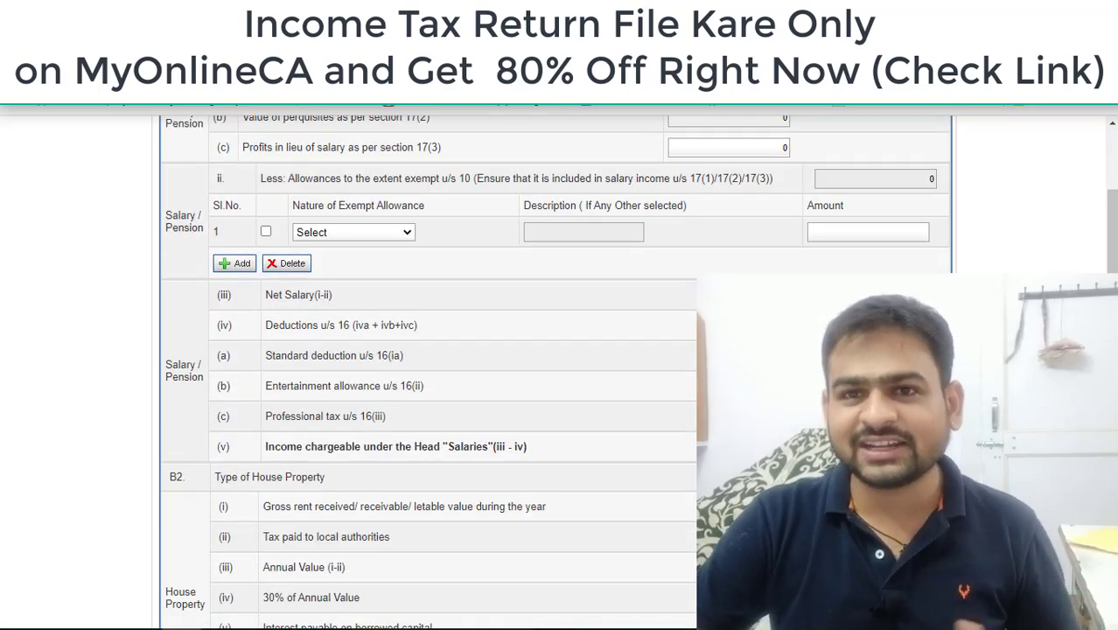
scroll(557, 368, "down", 3)
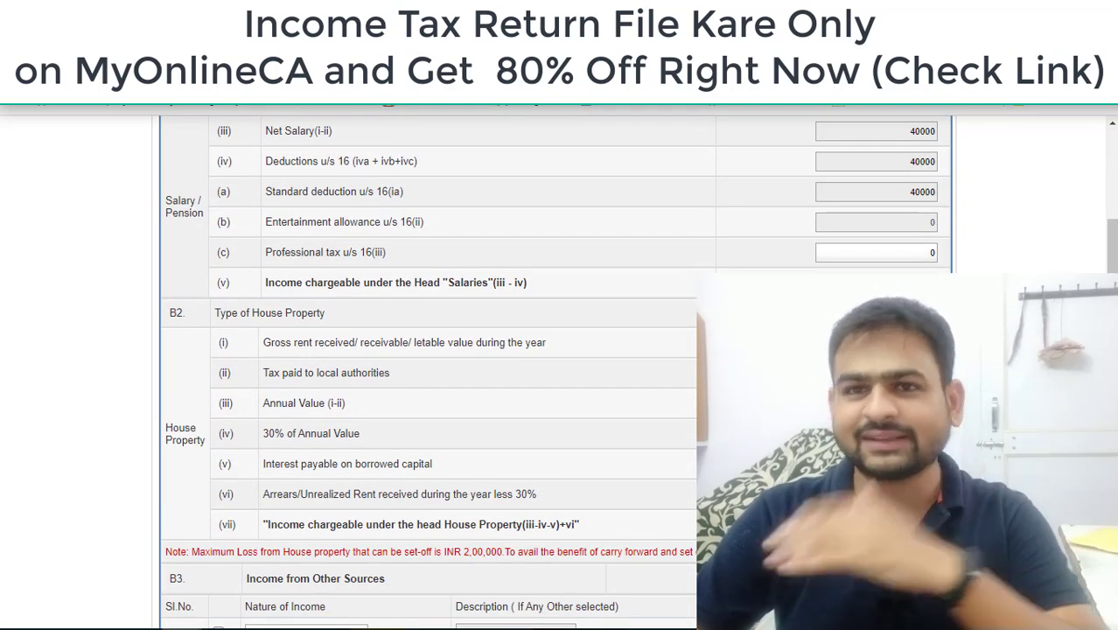
scroll(385, 304, "down", 2)
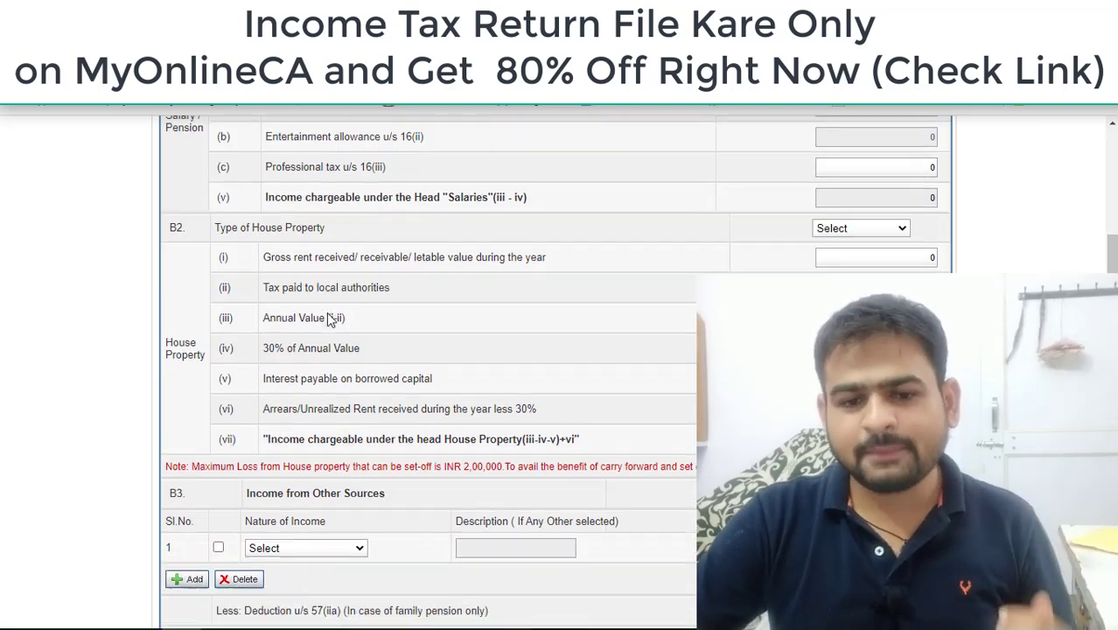
scroll(329, 320, "down", 2)
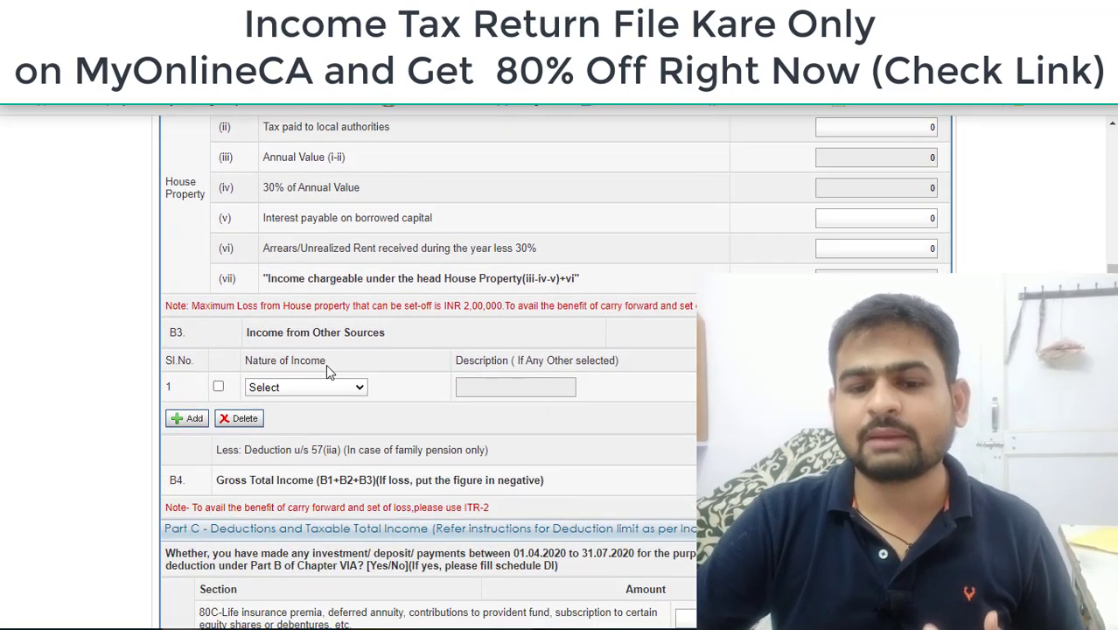
scroll(328, 362, "down", 3)
left_click(334, 306)
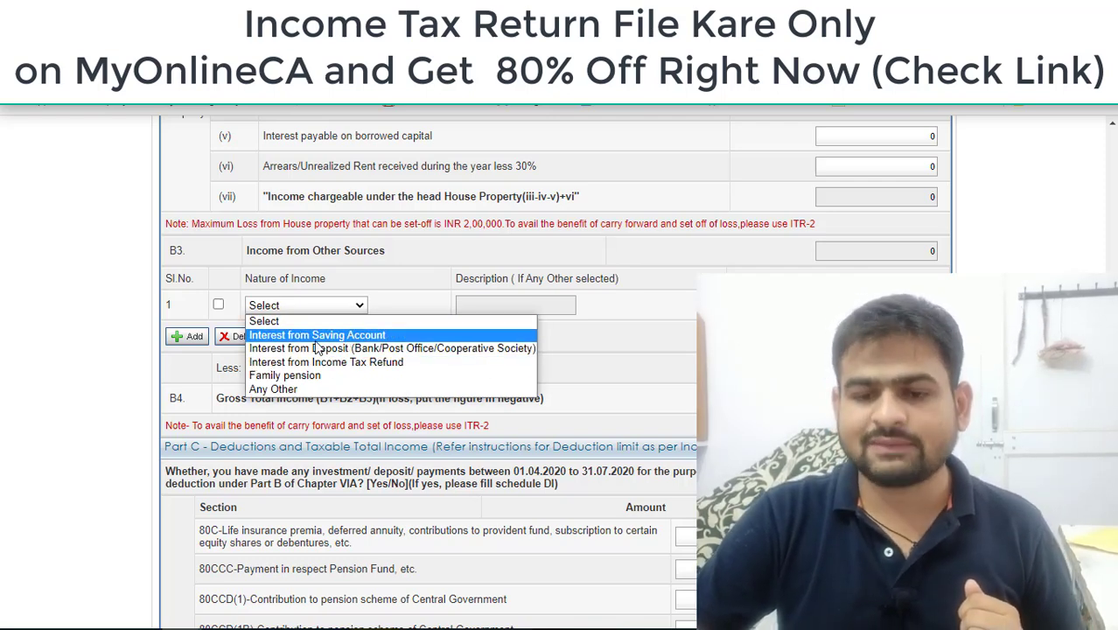
left_click(316, 340)
- Check the interest earned in the bank's CASA interest certificate PDF, and enter 240 as the savings account interest amount in the ITR-1 form
mouse_move(184, 627)
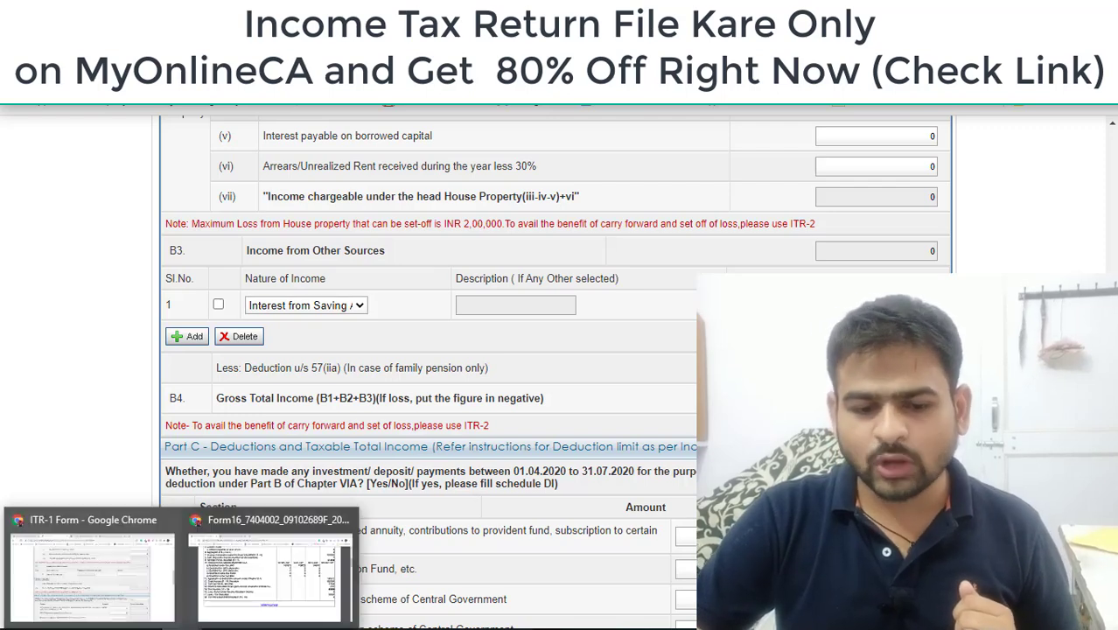
left_click(268, 564)
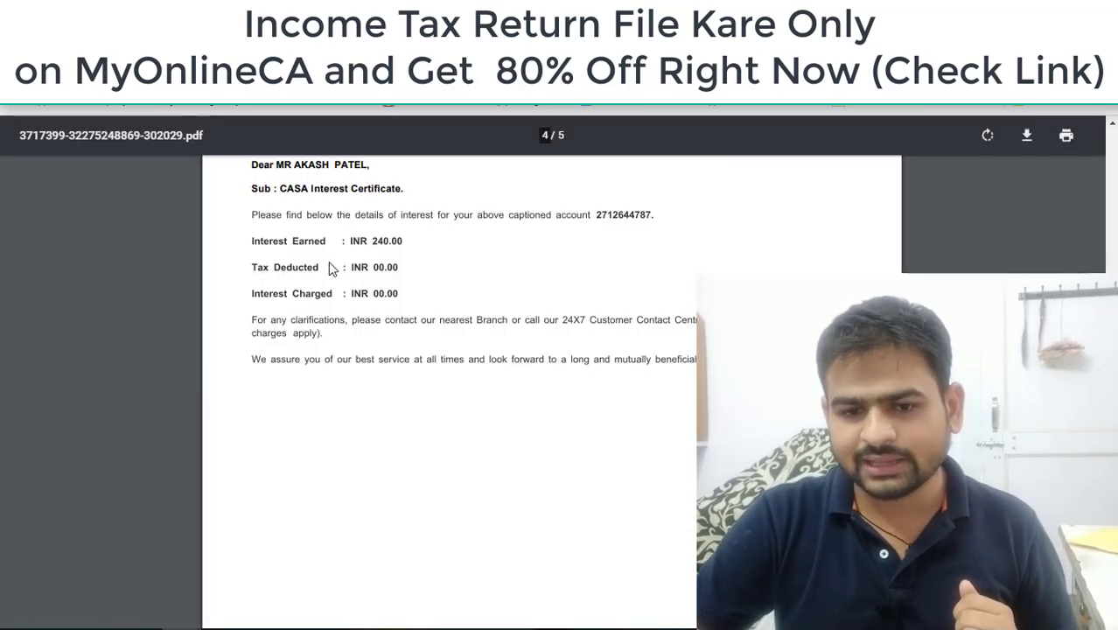
left_click(1020, 42)
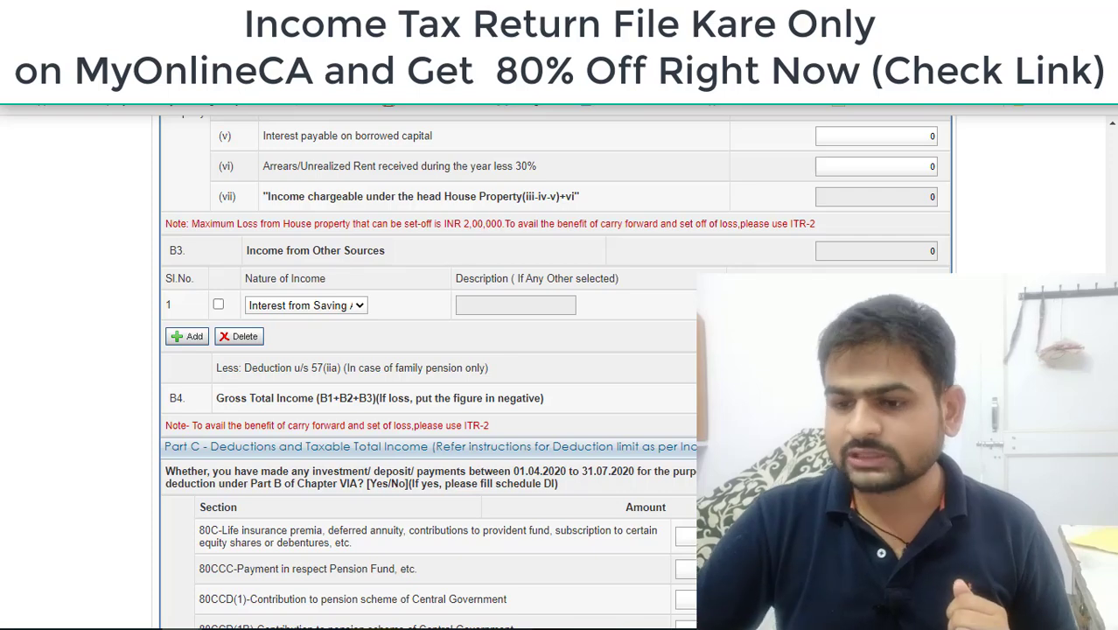
scroll(428, 367, "down", 3)
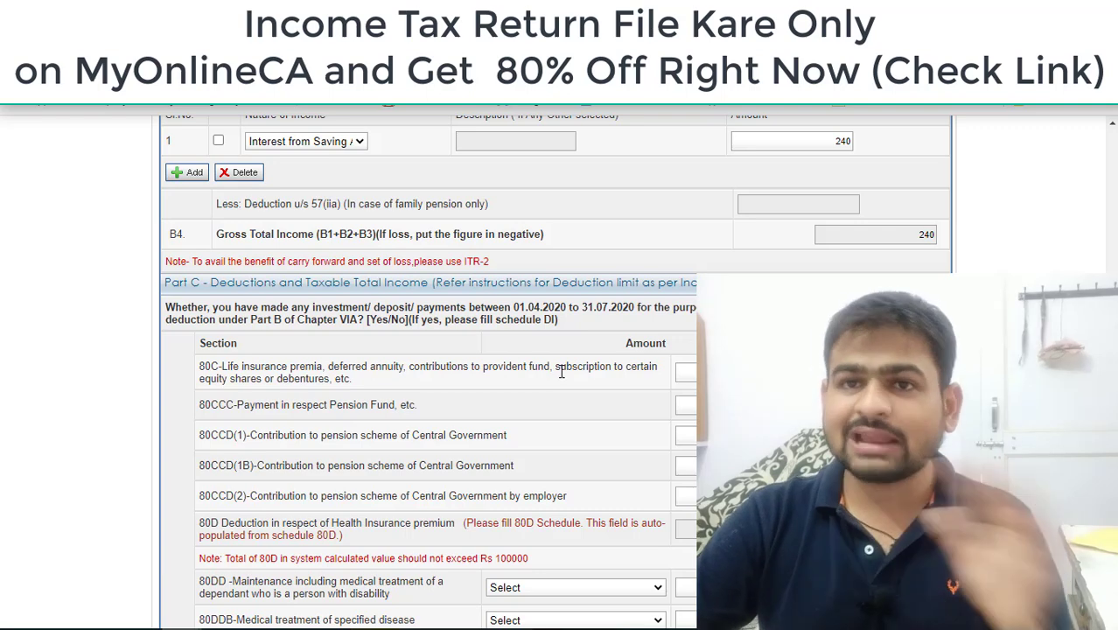
- Review the Part C deduction sections available in the income computation, starting from section 80C
scroll(562, 372, "down", 1)
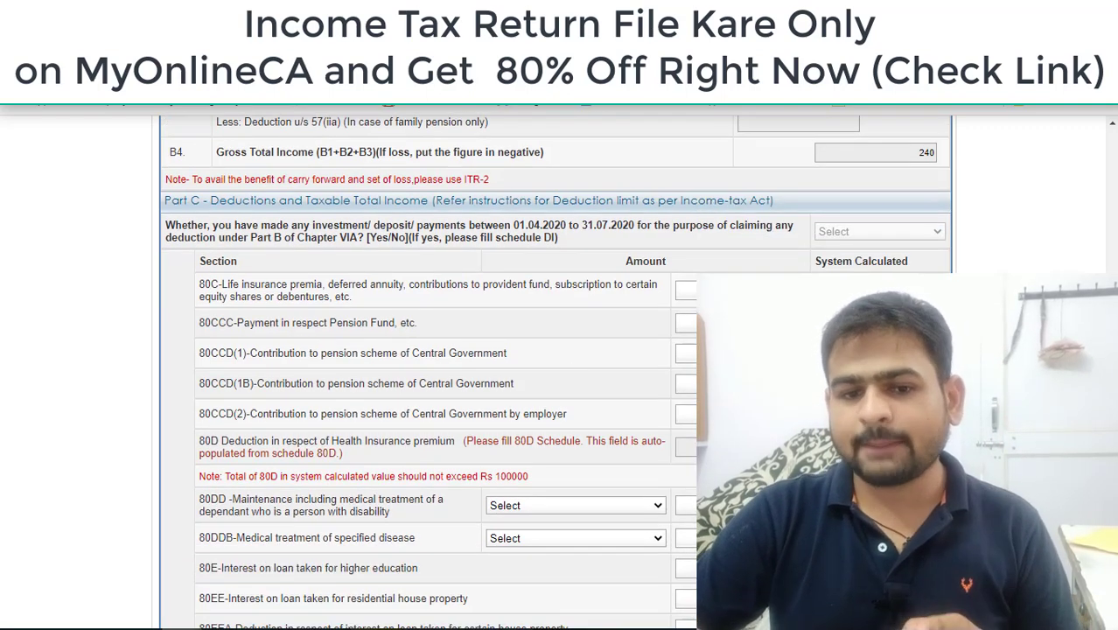
left_click(732, 291)
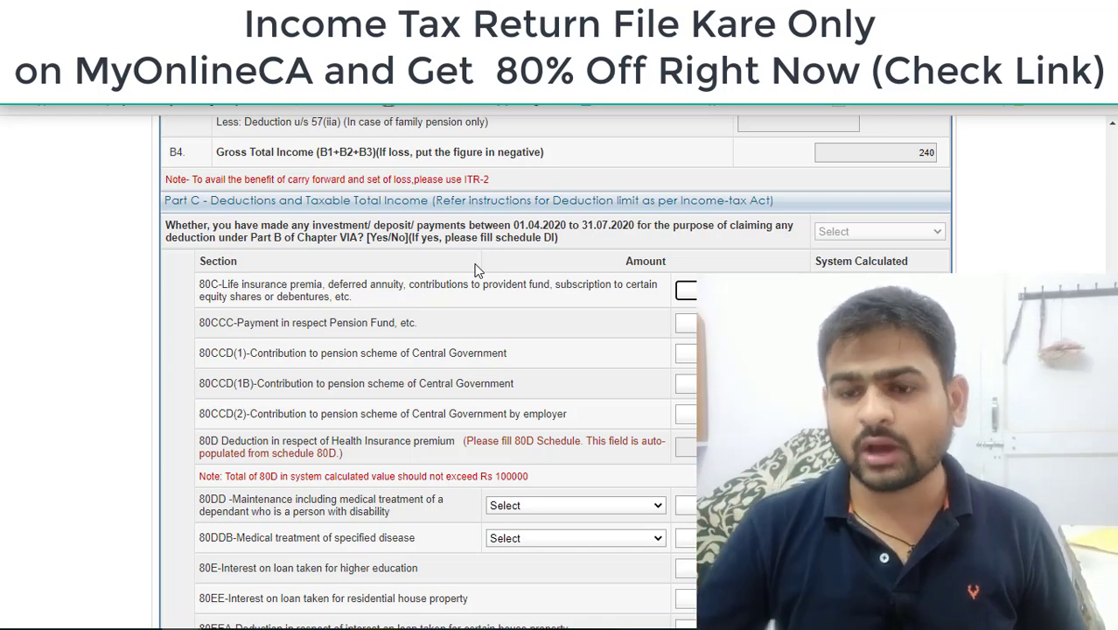
scroll(267, 420, "down", 2)
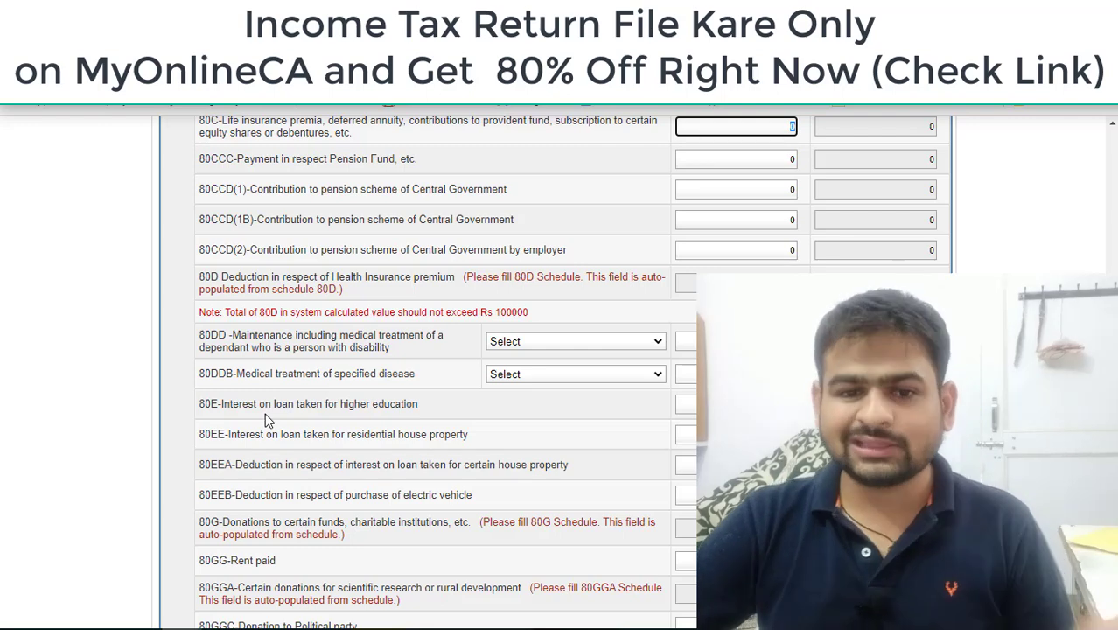
- In Schedule 80D, answer NO to whether any one of the parents is a senior citizen
left_click(566, 301)
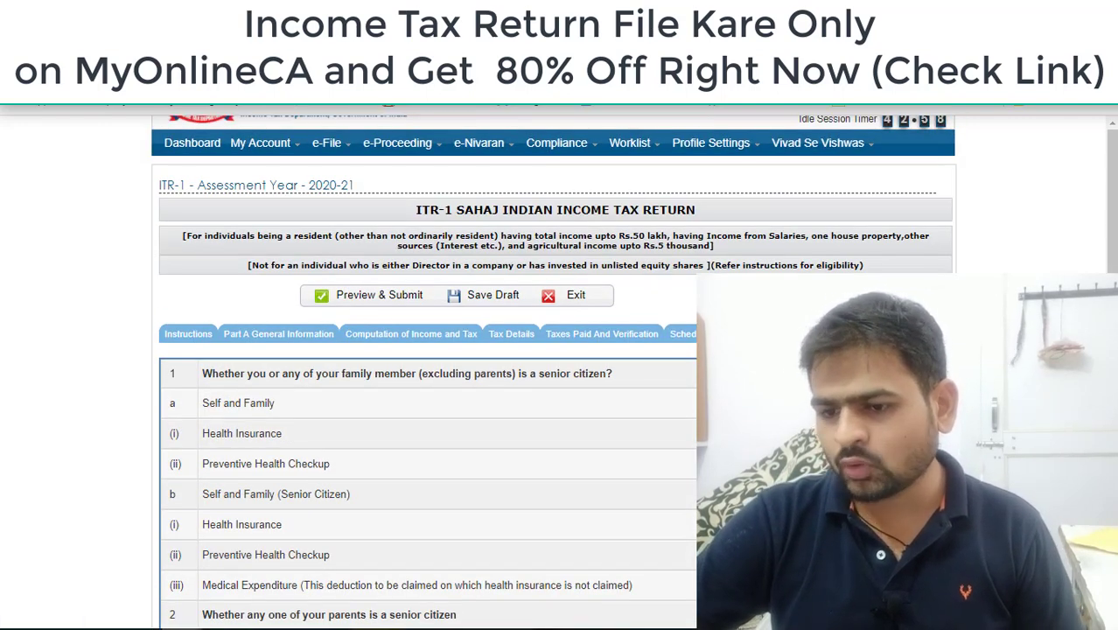
scroll(337, 361, "down", 1)
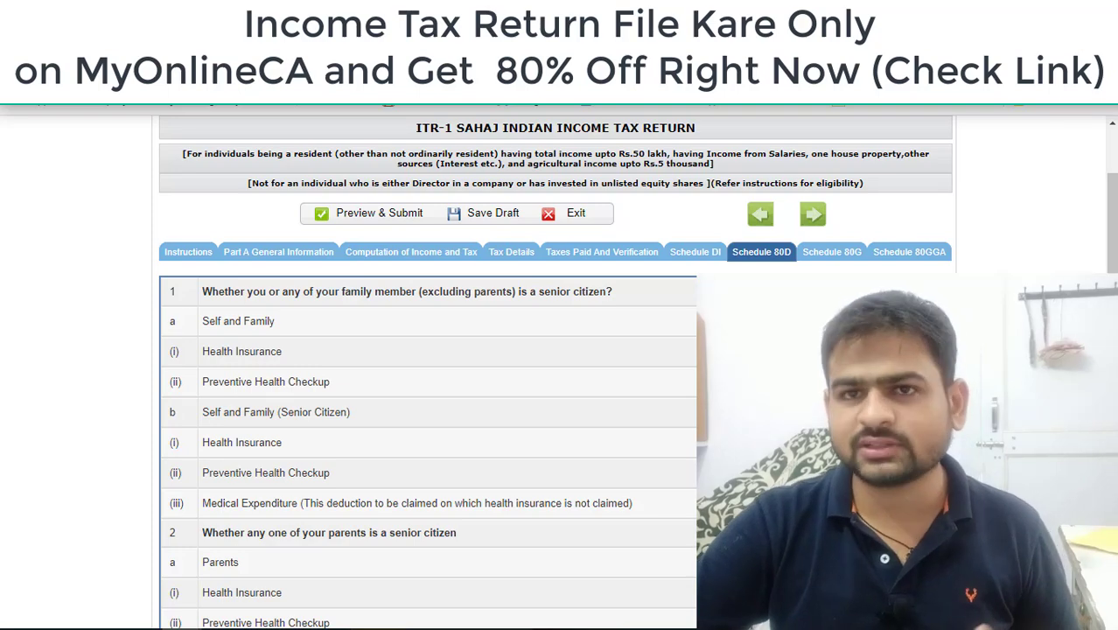
scroll(866, 297, "down", 4)
left_click(866, 217)
left_click(846, 258)
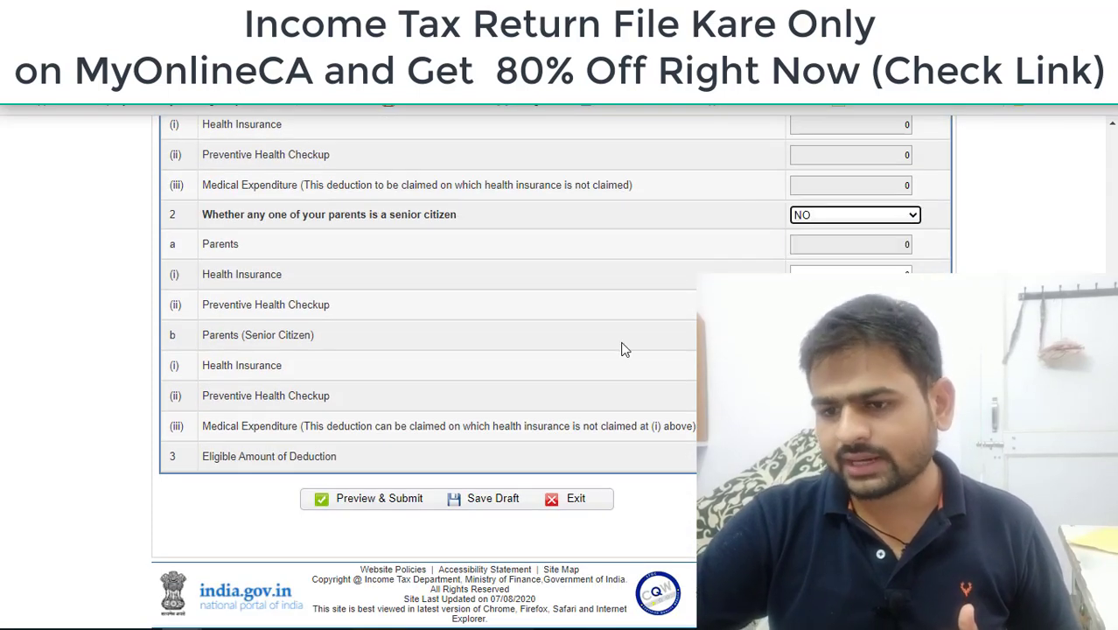
- Return to the Computation of Income and Tax and review the total deductions, exempt income and Part D tax payable
scroll(471, 385, "up", 5)
left_click(399, 341)
scroll(627, 391, "down", 15)
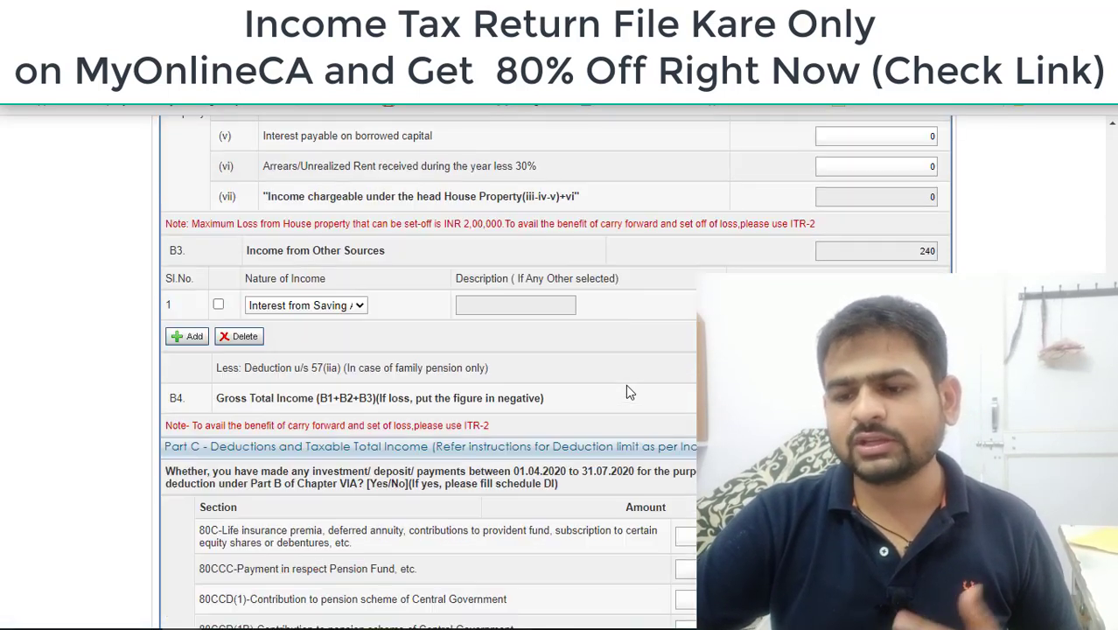
scroll(626, 391, "down", 3)
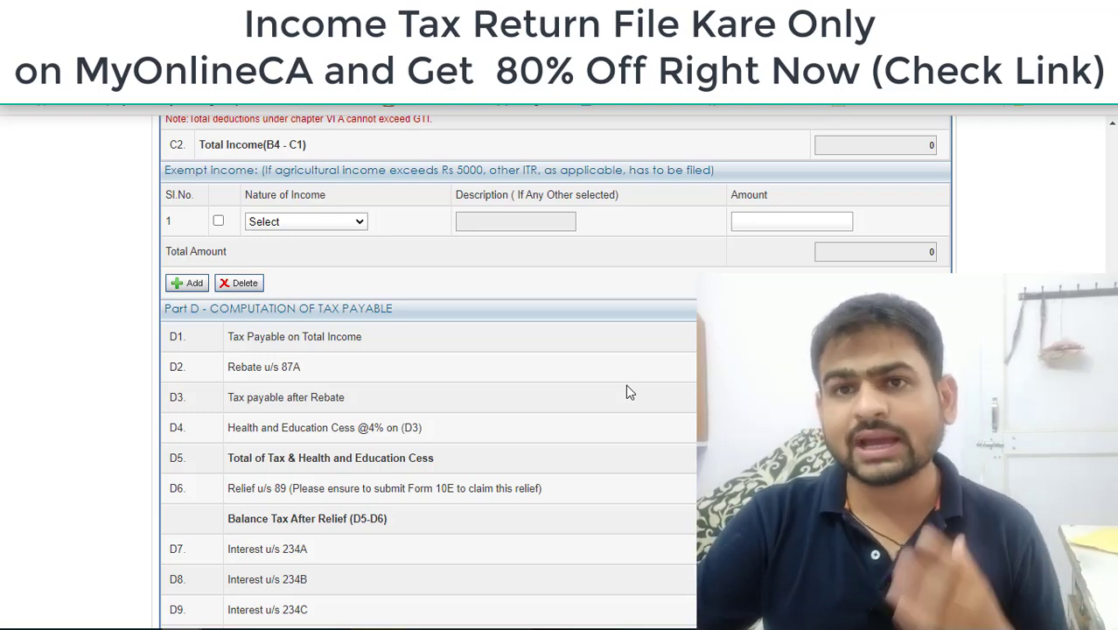
scroll(627, 386, "up", 2)
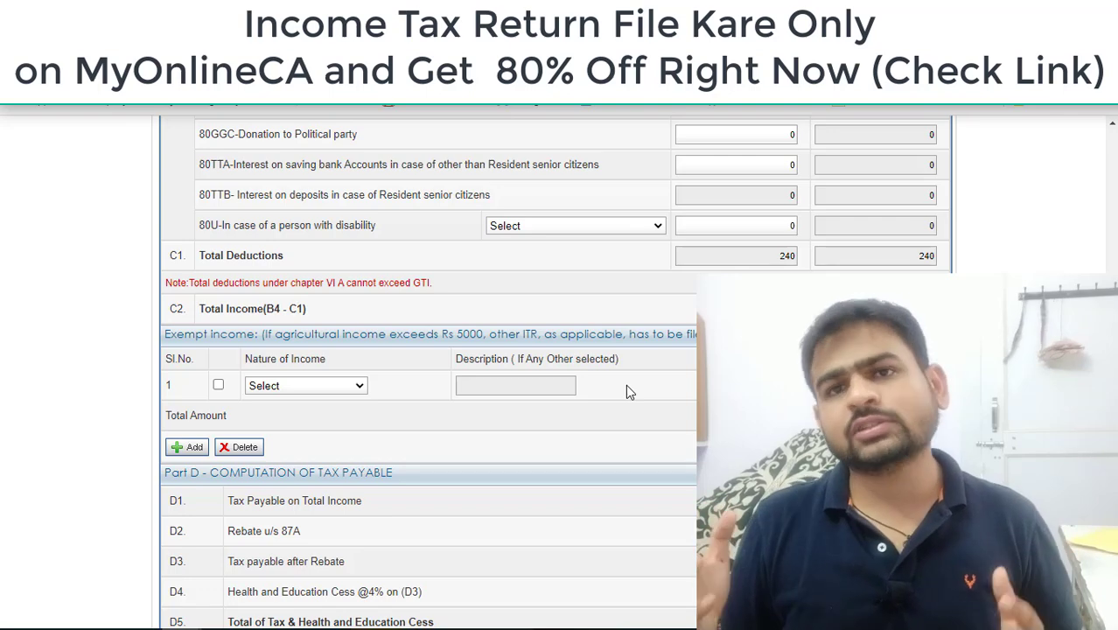